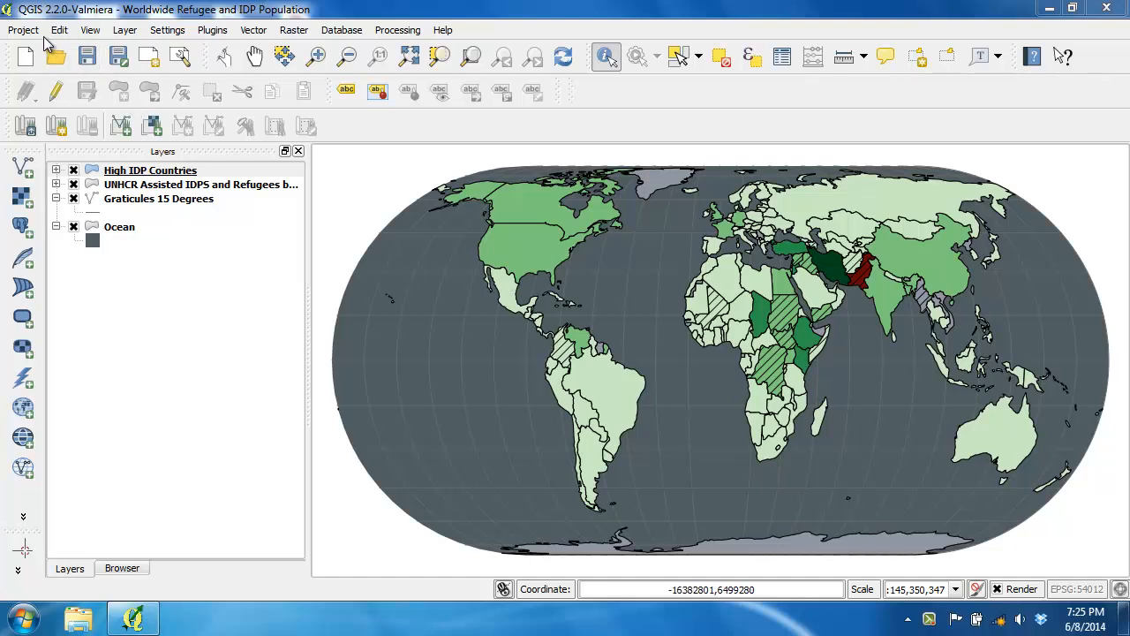
# Create a new print composer titled "Worldwide Refugees and IDPs" and maximize its window.
pyautogui.click(25, 30)
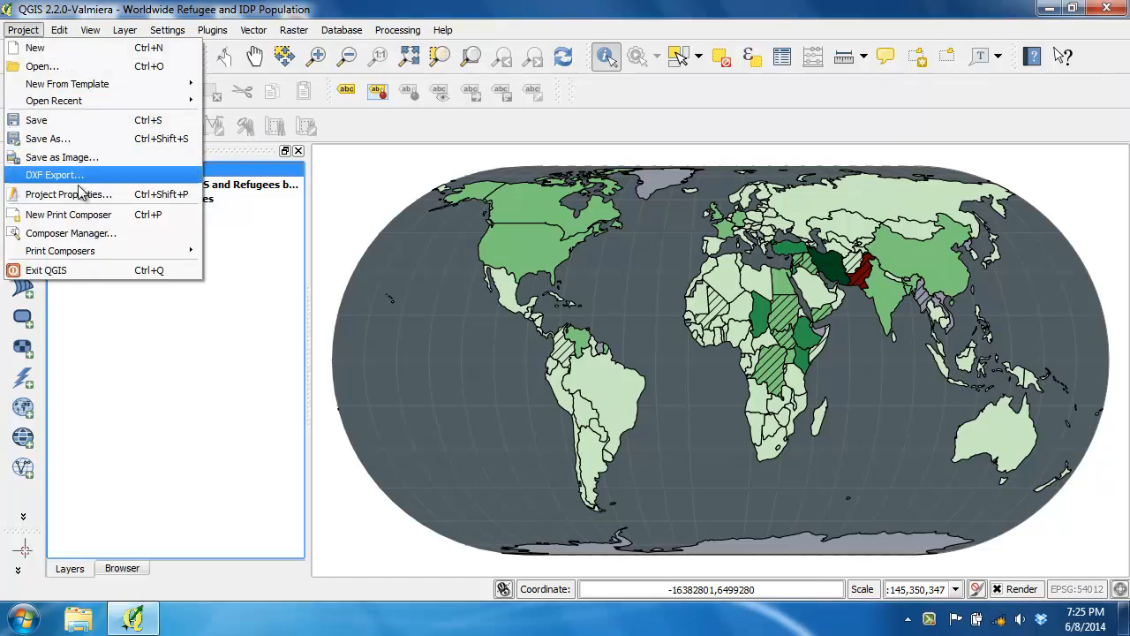
pyautogui.click(97, 219)
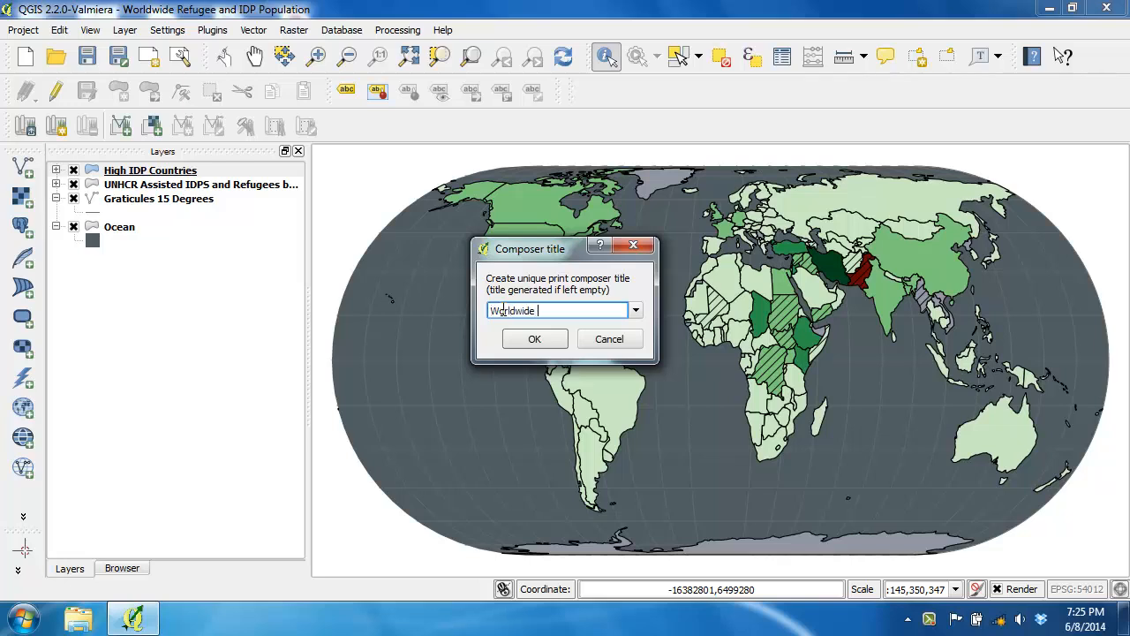
pyautogui.write('Worldwide Refugees and IDPs')
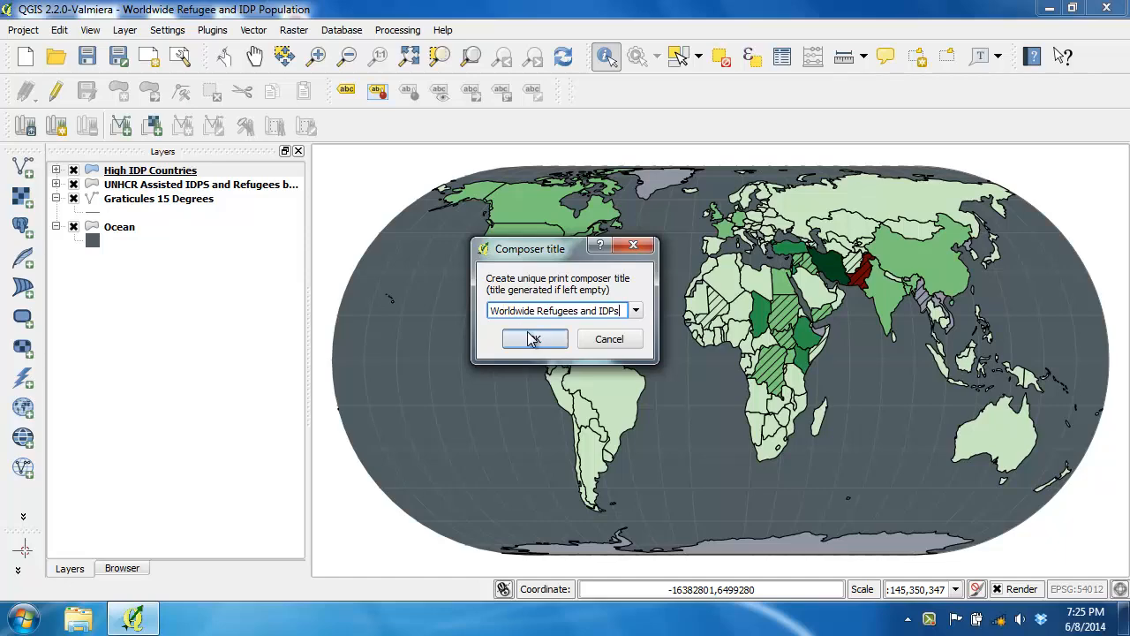
pyautogui.click(533, 339)
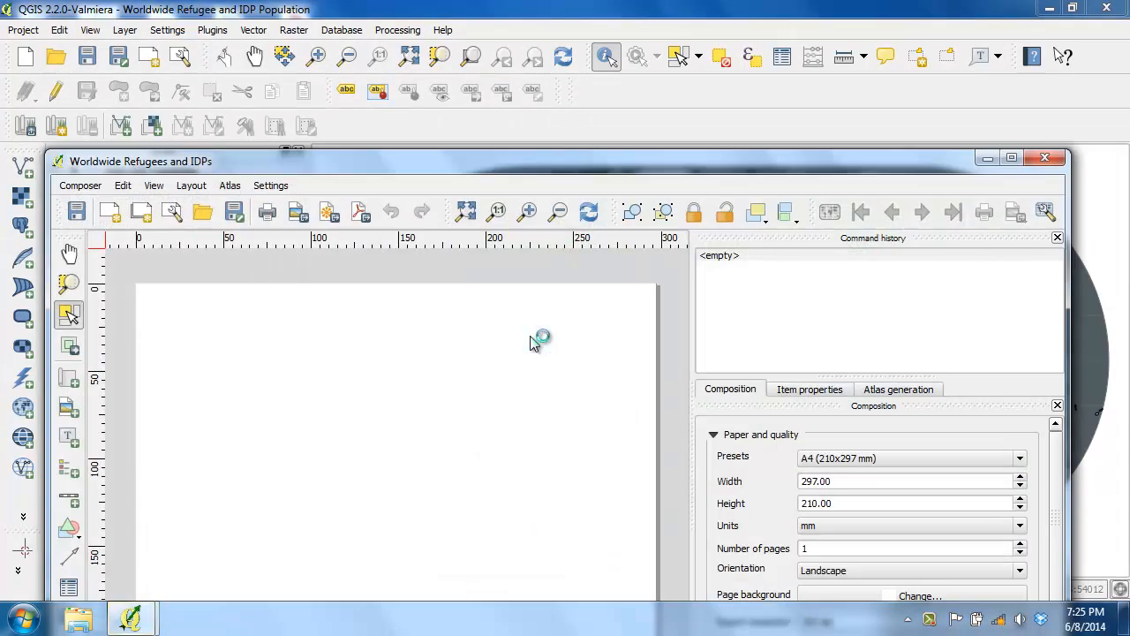
pyautogui.click(1013, 158)
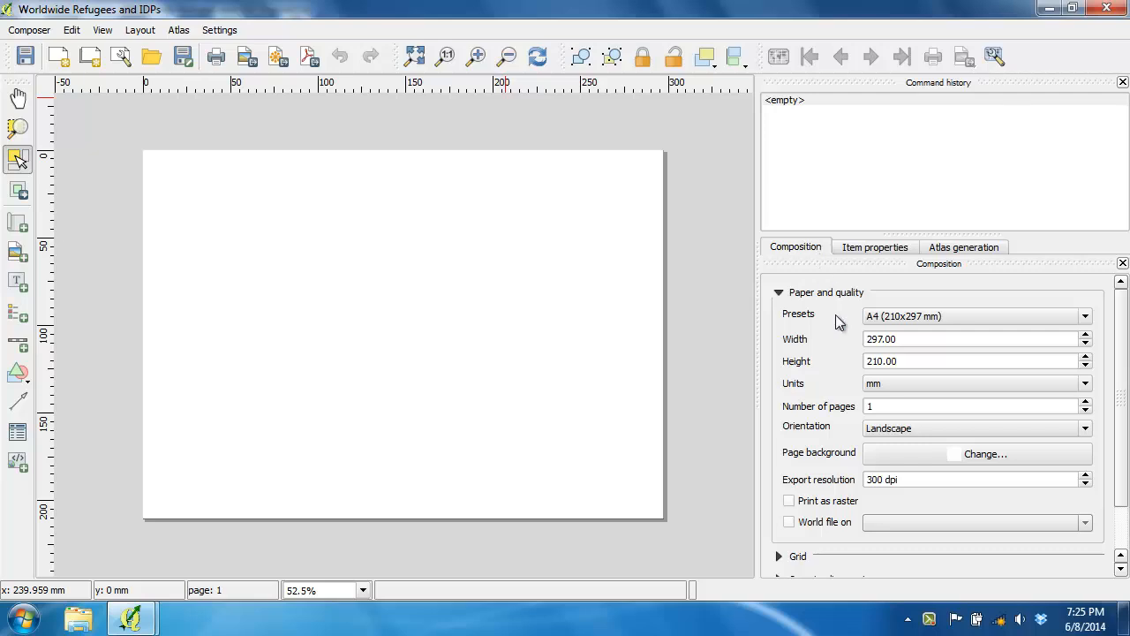
# Set the composition's paper size to the preset ANSI A (Letter; 8.5x11 in).
pyautogui.click(1084, 319)
pyautogui.scroll(-3, 1090, 410)
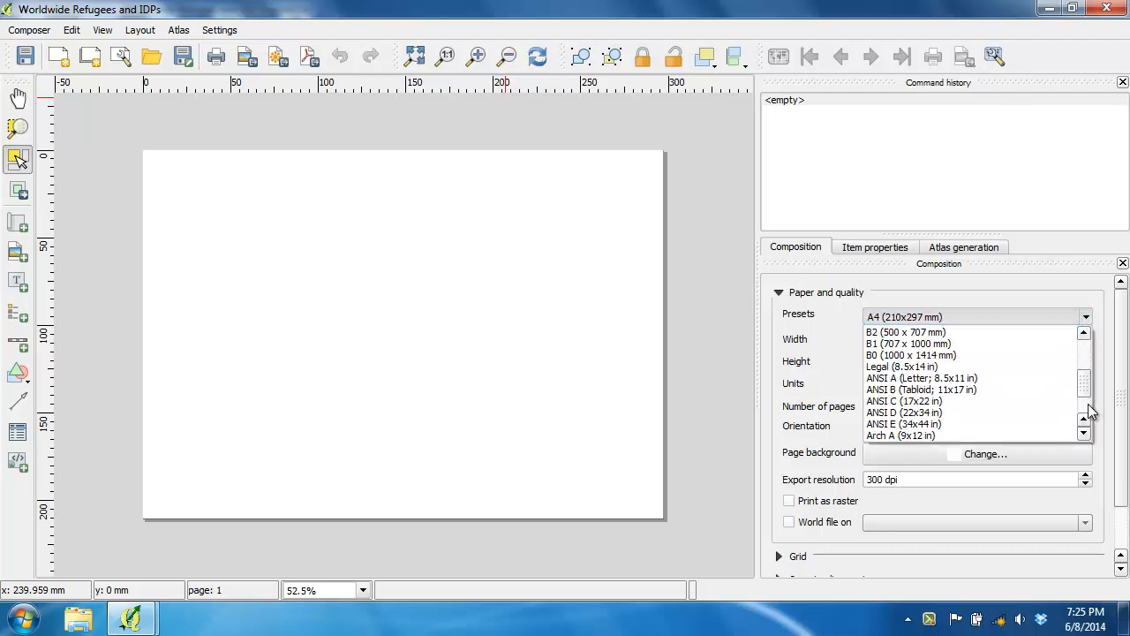
pyautogui.click(983, 379)
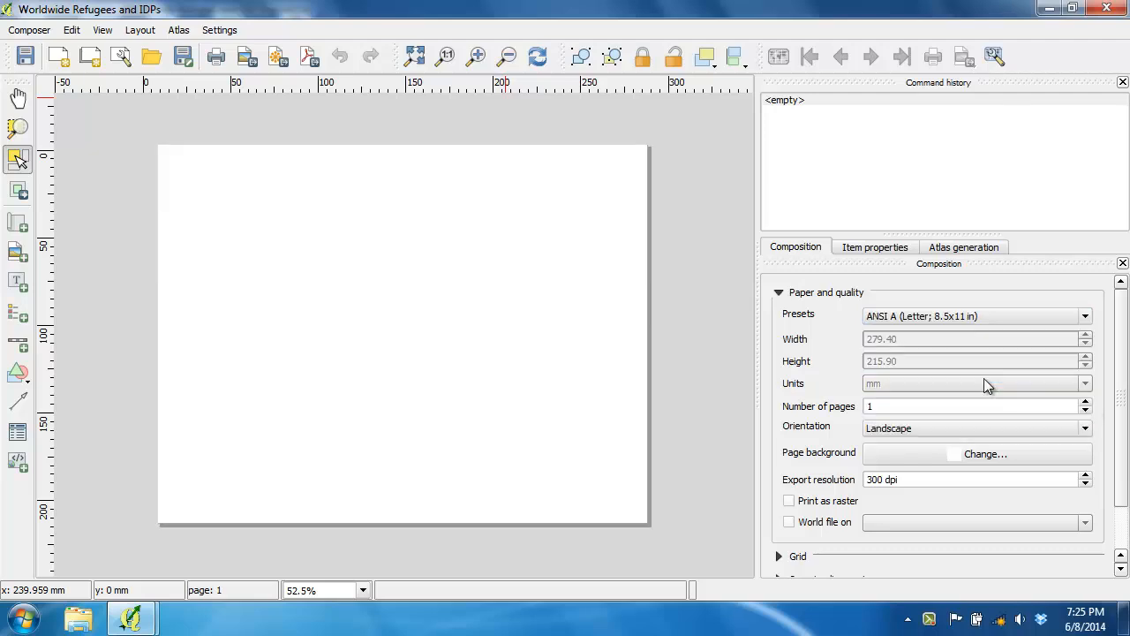
# Make the page background fully transparent by setting its fill transparency to 100%.
pyautogui.click(928, 452)
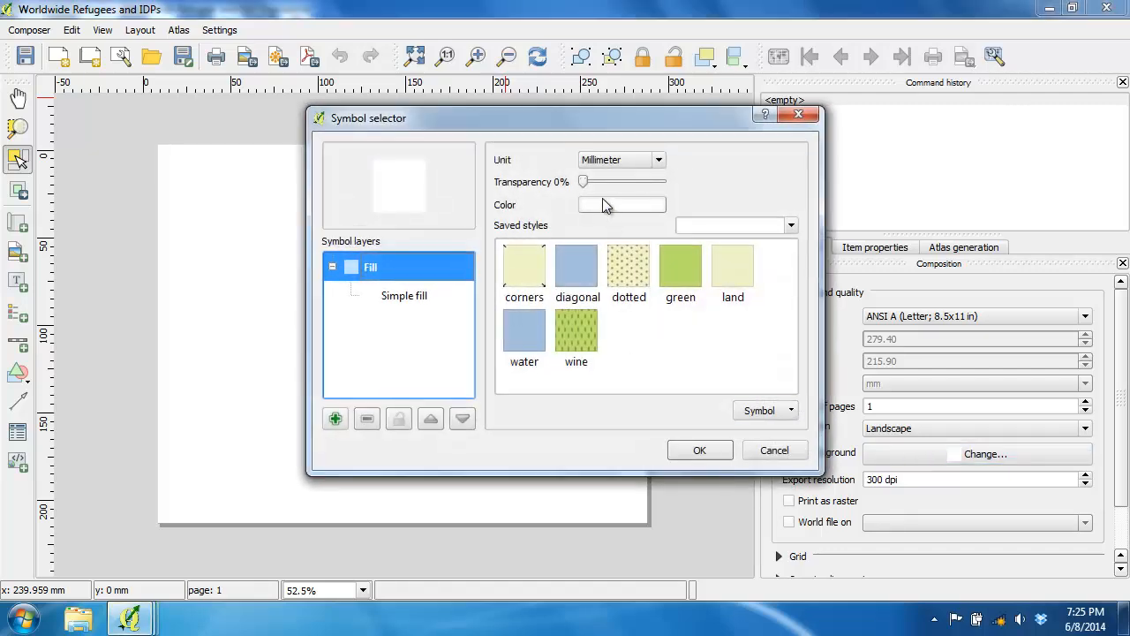
pyautogui.moveTo(589, 185); pyautogui.dragTo(692, 197)
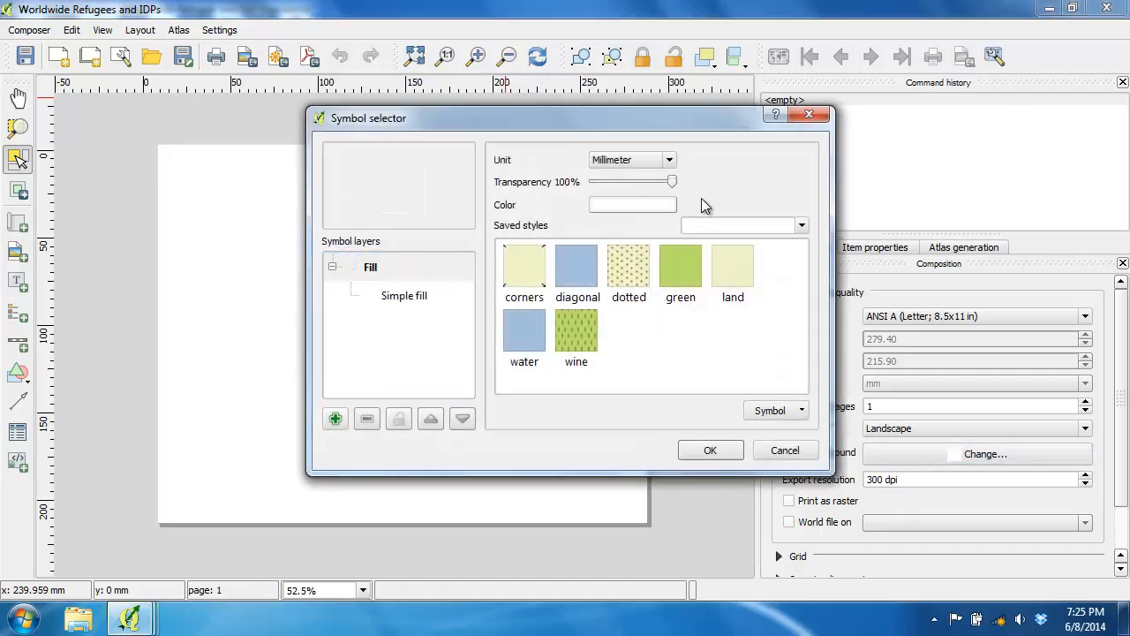
pyautogui.click(698, 447)
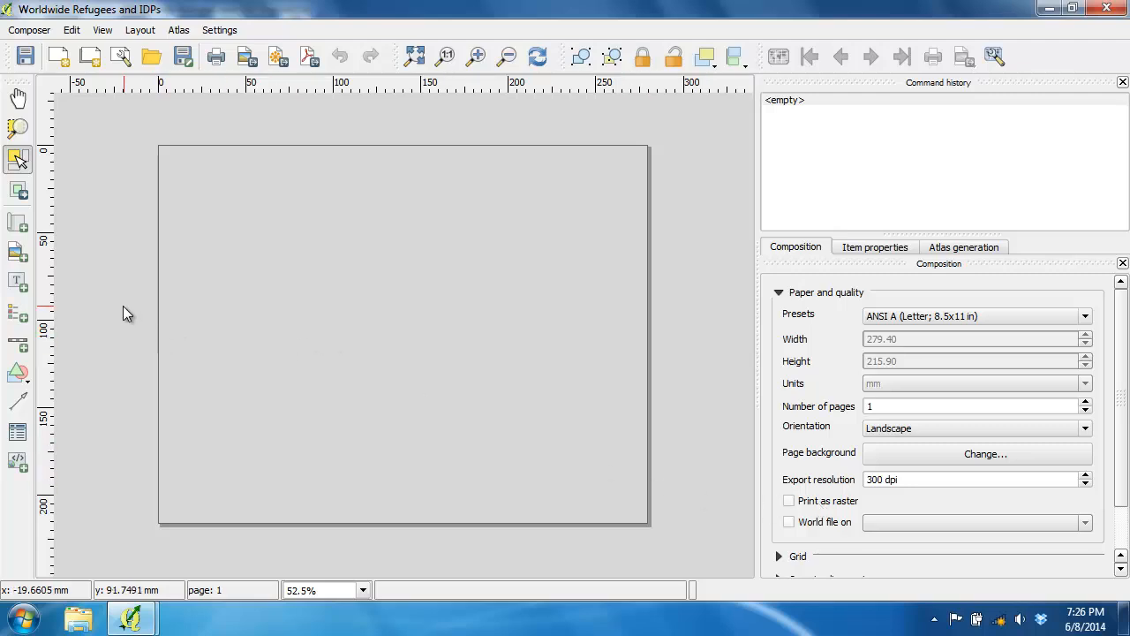
# Add a map about 276 by 214 mm that covers nearly the whole page.
pyautogui.click(18, 221)
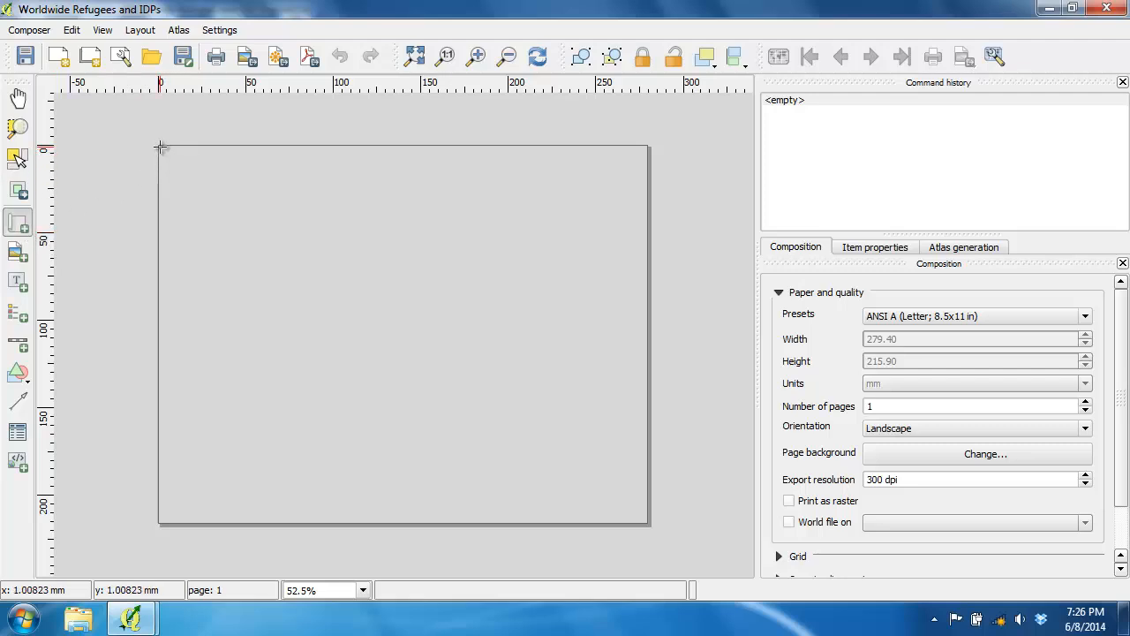
pyautogui.moveTo(161, 147); pyautogui.dragTo(648, 528)
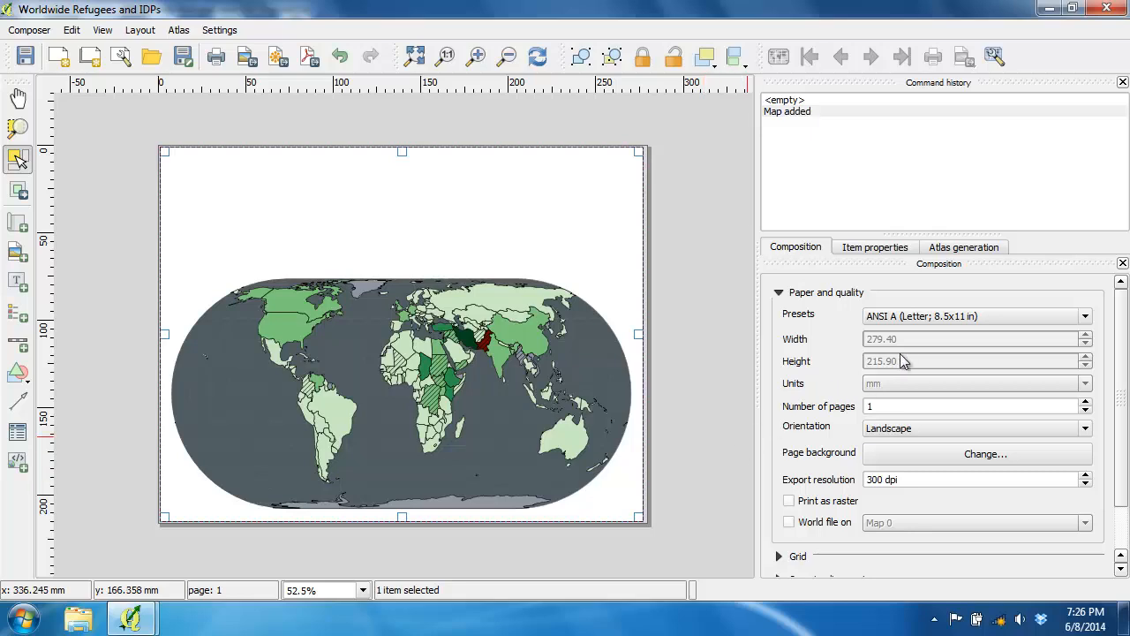
# Set the map item's width to 279.4 and its height to 215.9 to match the page dimensions.
pyautogui.click(880, 251)
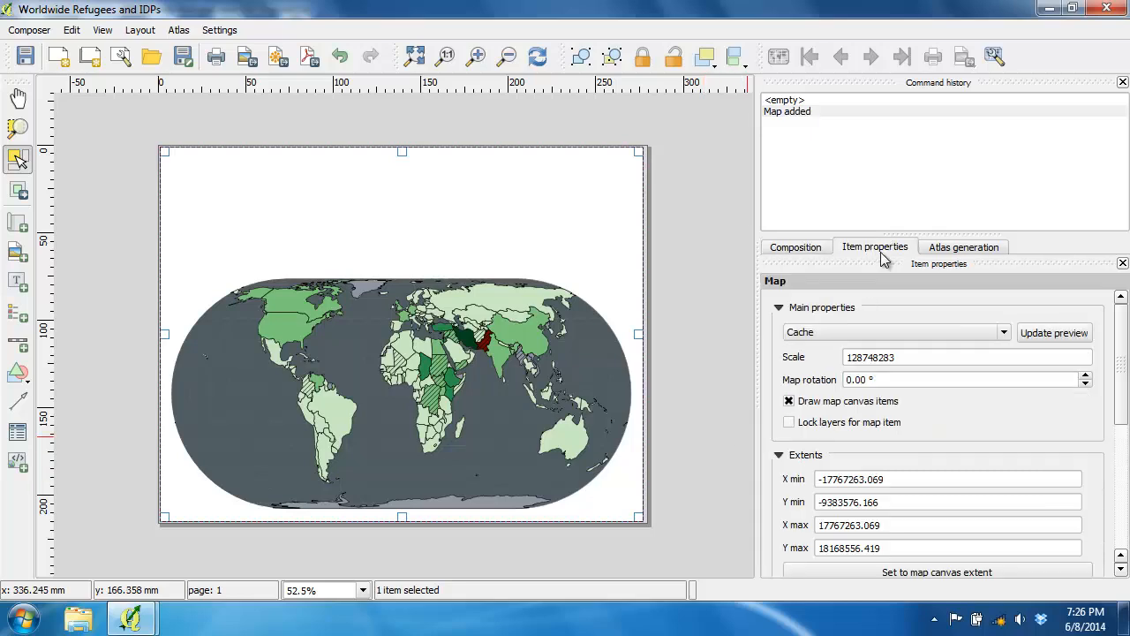
pyautogui.scroll(-2, 1126, 445)
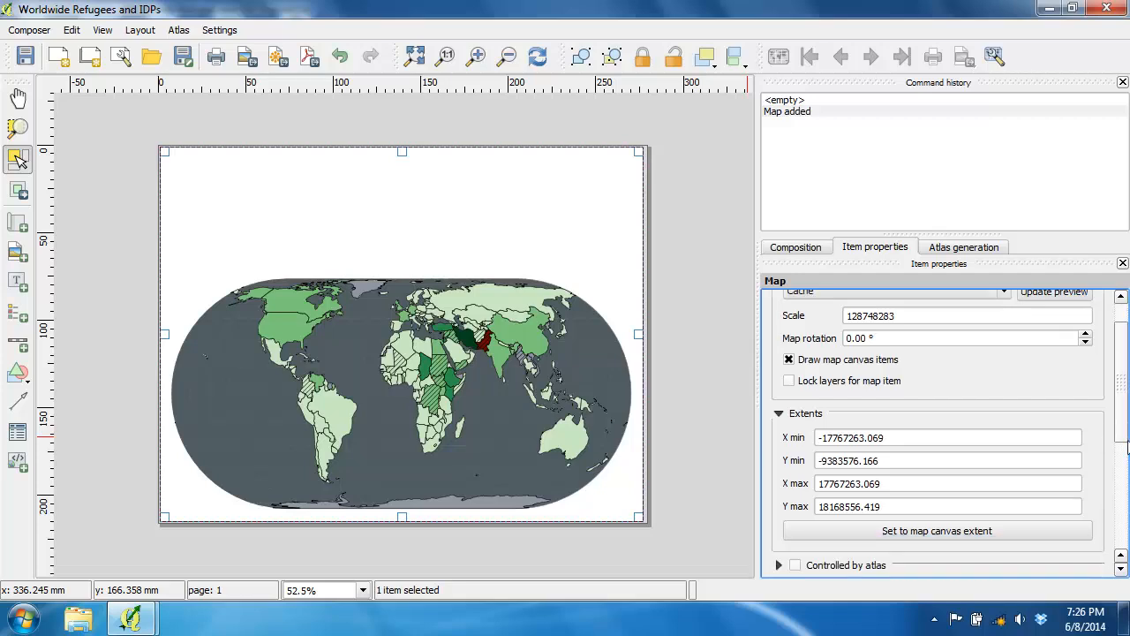
pyautogui.scroll(-3, 1127, 445)
pyautogui.scroll(1, 1126, 460)
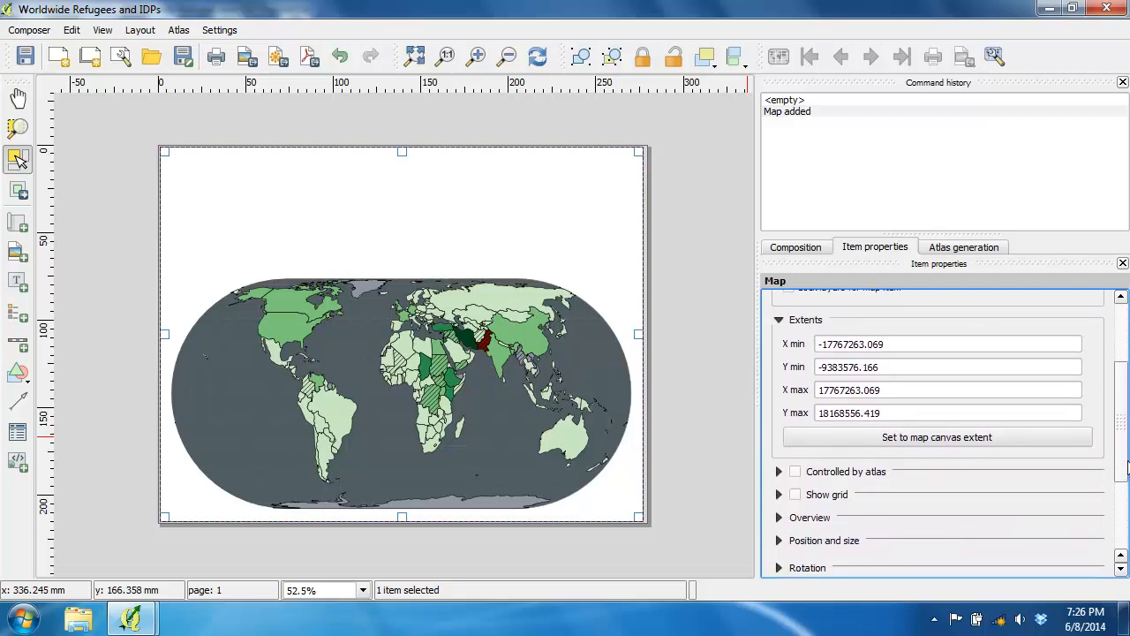
pyautogui.scroll(-2, 1126, 467)
pyautogui.click(782, 464)
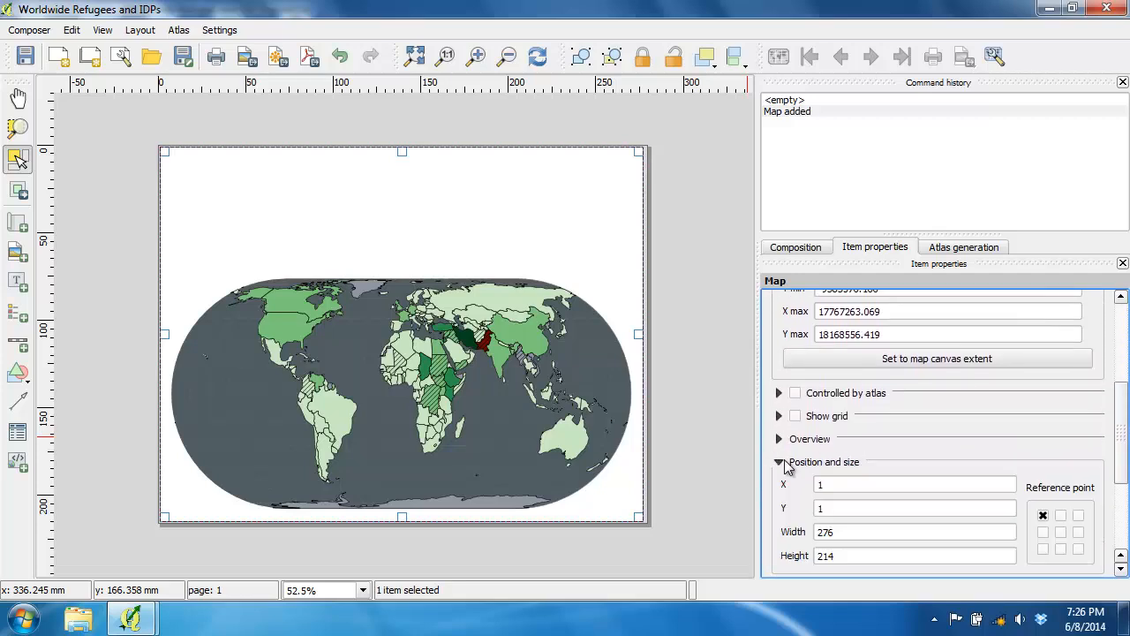
pyautogui.click(828, 250)
pyautogui.click(855, 249)
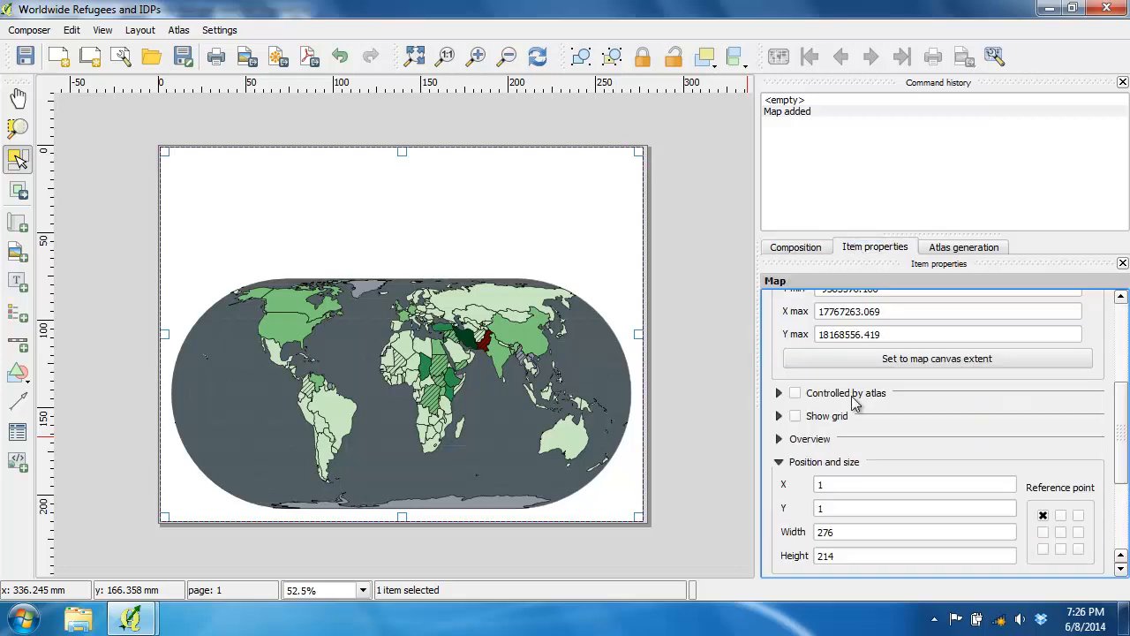
pyautogui.doubleClick(847, 533)
pyautogui.write('27')
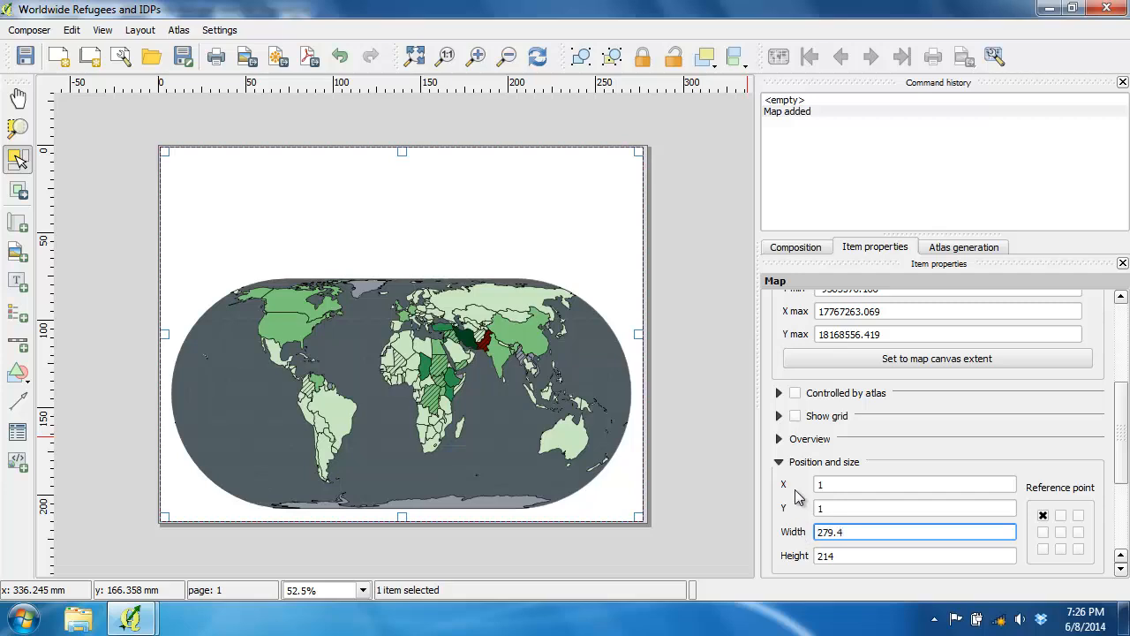
pyautogui.click(797, 248)
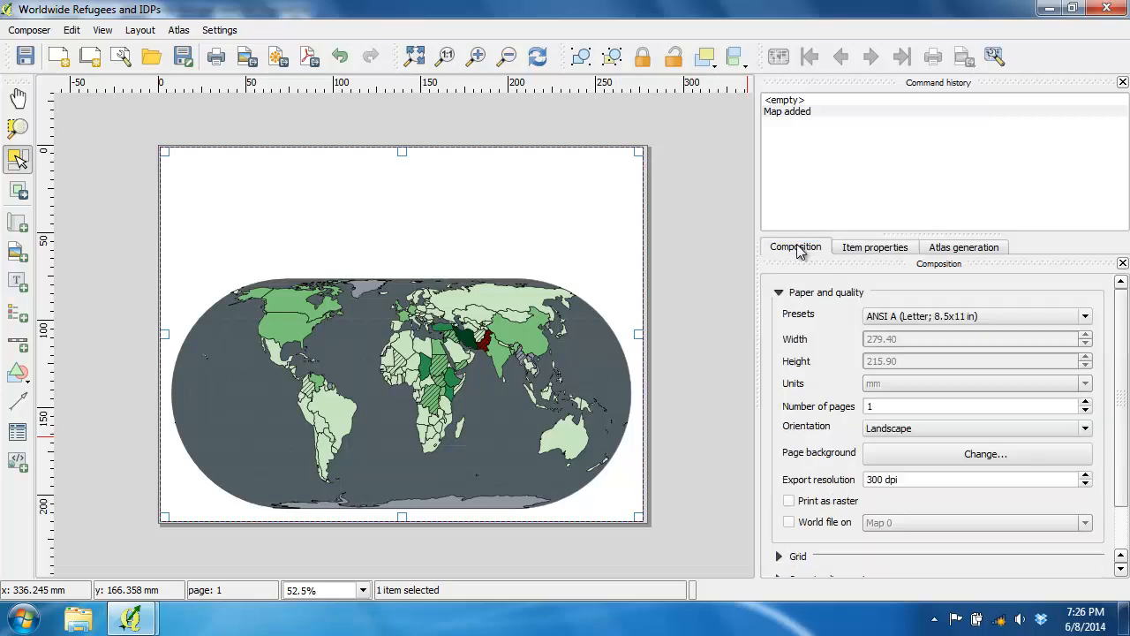
pyautogui.click(854, 247)
pyautogui.moveTo(857, 556); pyautogui.dragTo(792, 569)
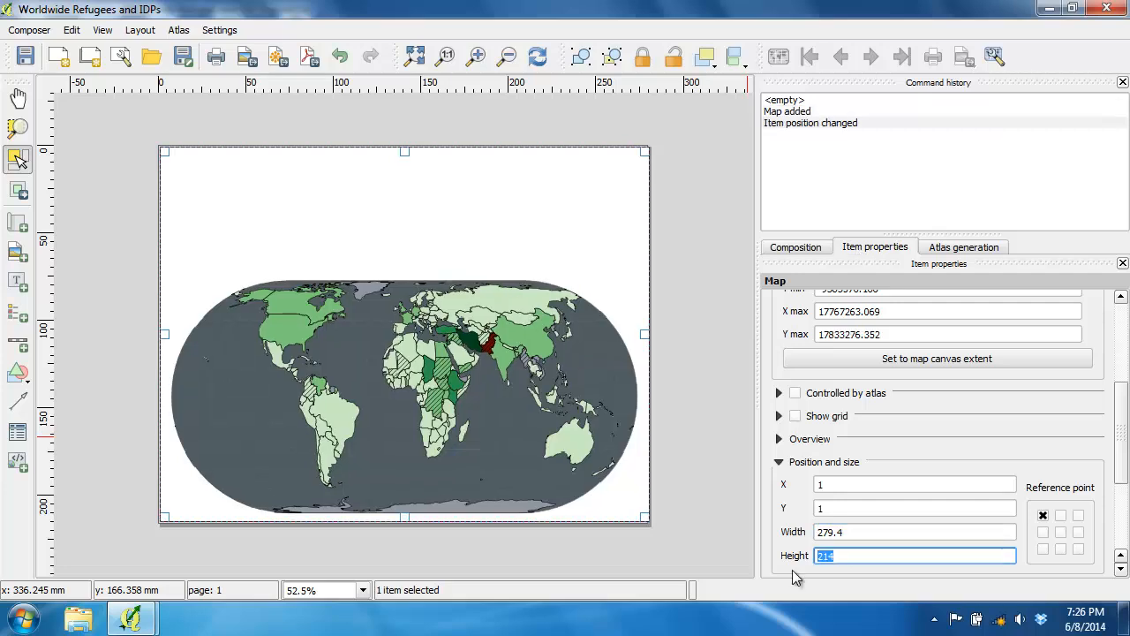
pyautogui.write('215.9')
# Set the map item's X and Y position to 0 so it aligns with the page's upper-left corner.
pyautogui.click(840, 484)
pyautogui.press('BackSpace')
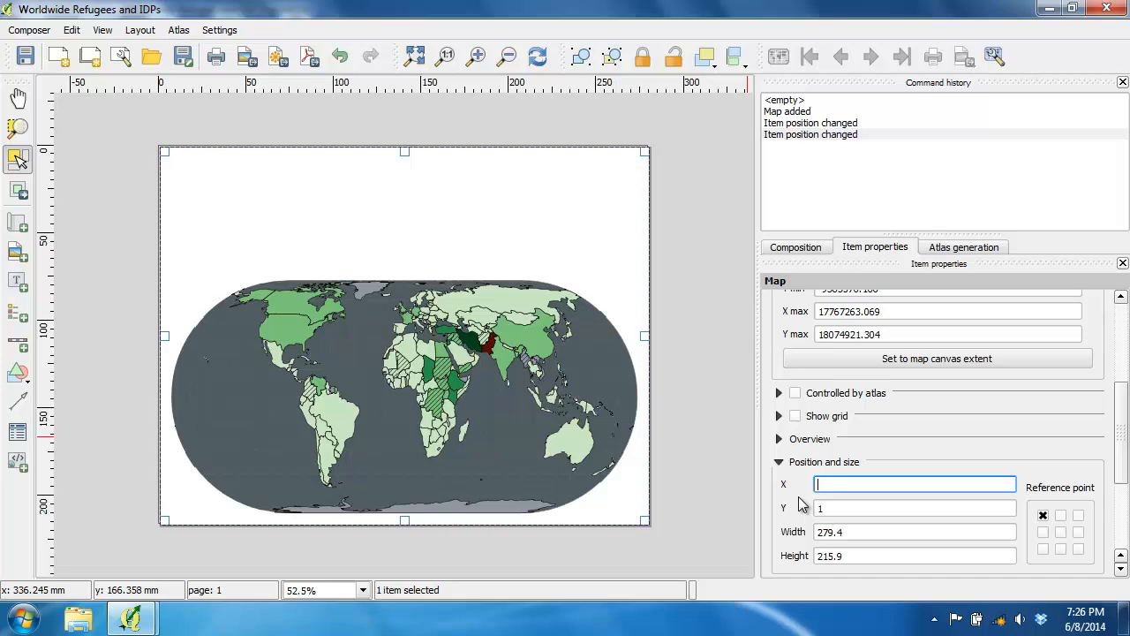
pyautogui.write('0')
pyautogui.press('Tab')
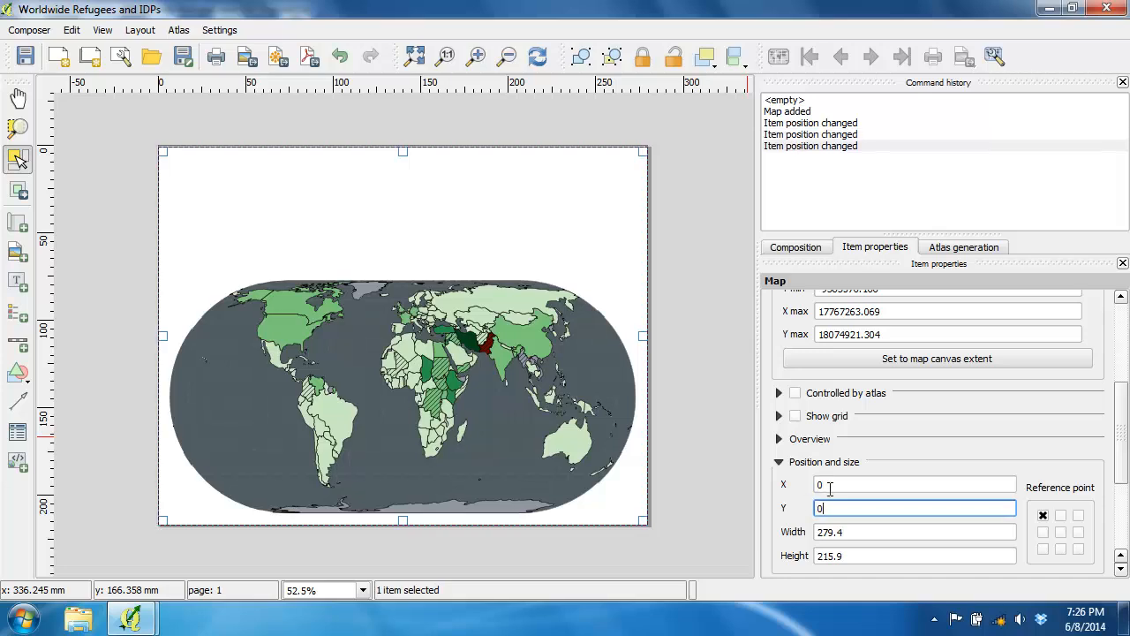
pyautogui.click(829, 485)
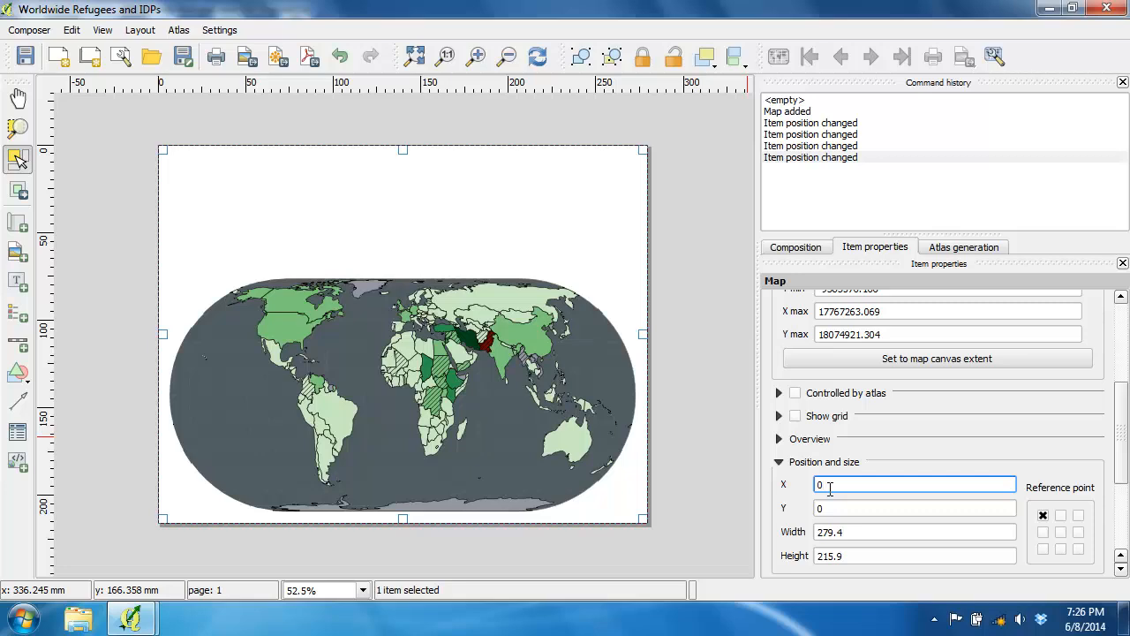
# Move the map content up to the vertical centre of the page and turn off the map item's background.
pyautogui.click(21, 194)
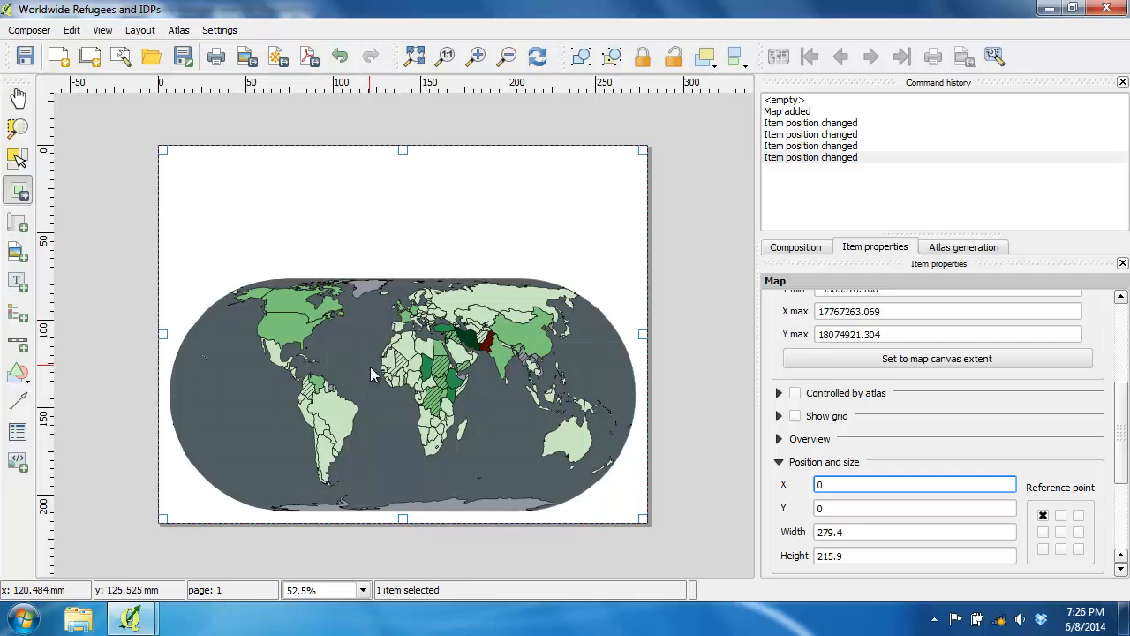
pyautogui.moveTo(376, 369); pyautogui.dragTo(376, 310)
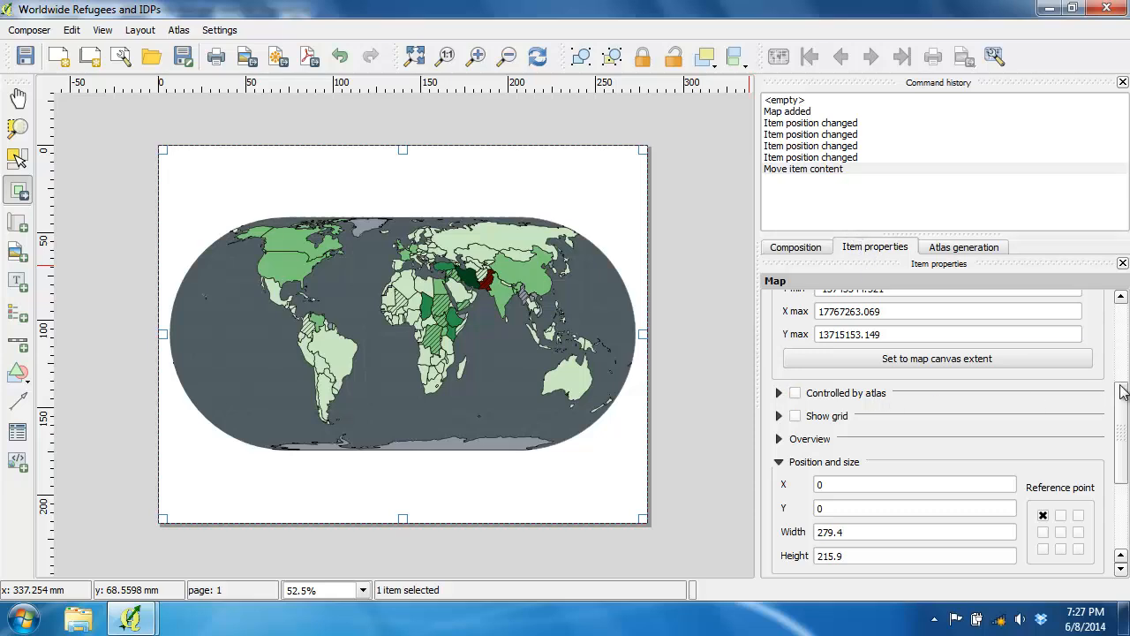
pyautogui.moveTo(1126, 404); pyautogui.dragTo(1126, 462)
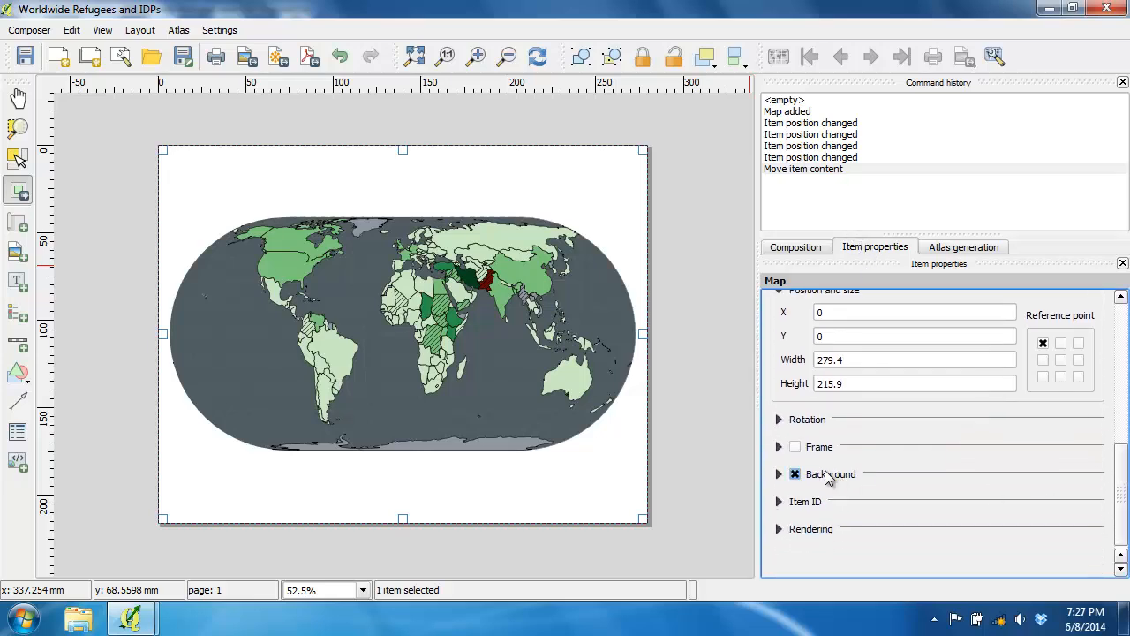
pyautogui.click(795, 475)
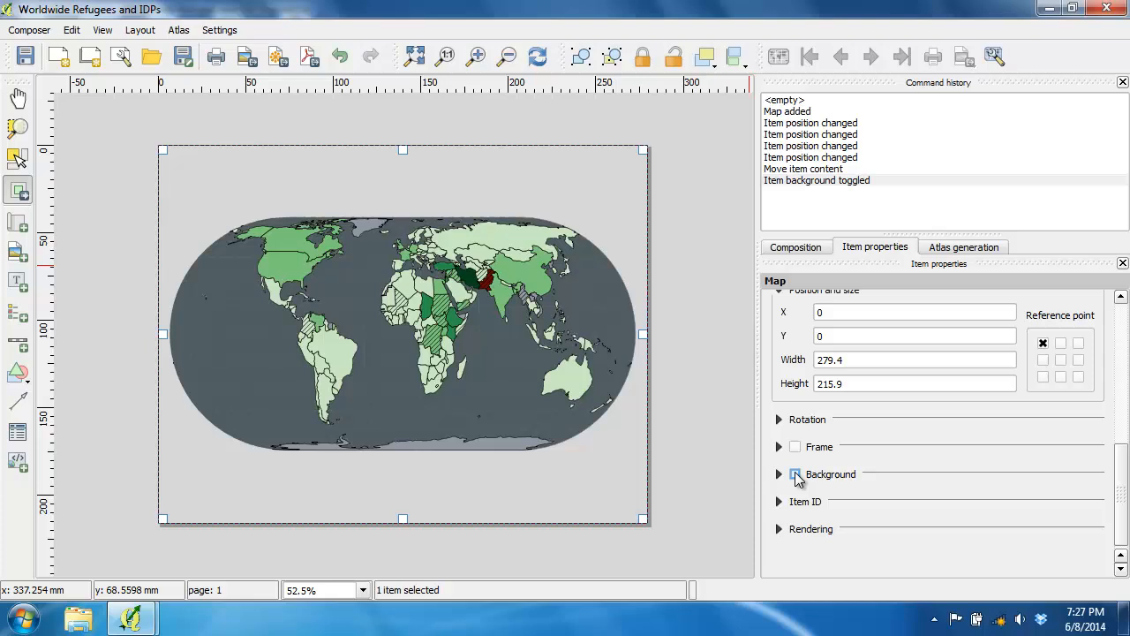
# Add a legend near the page's upper-left corner.
pyautogui.click(14, 313)
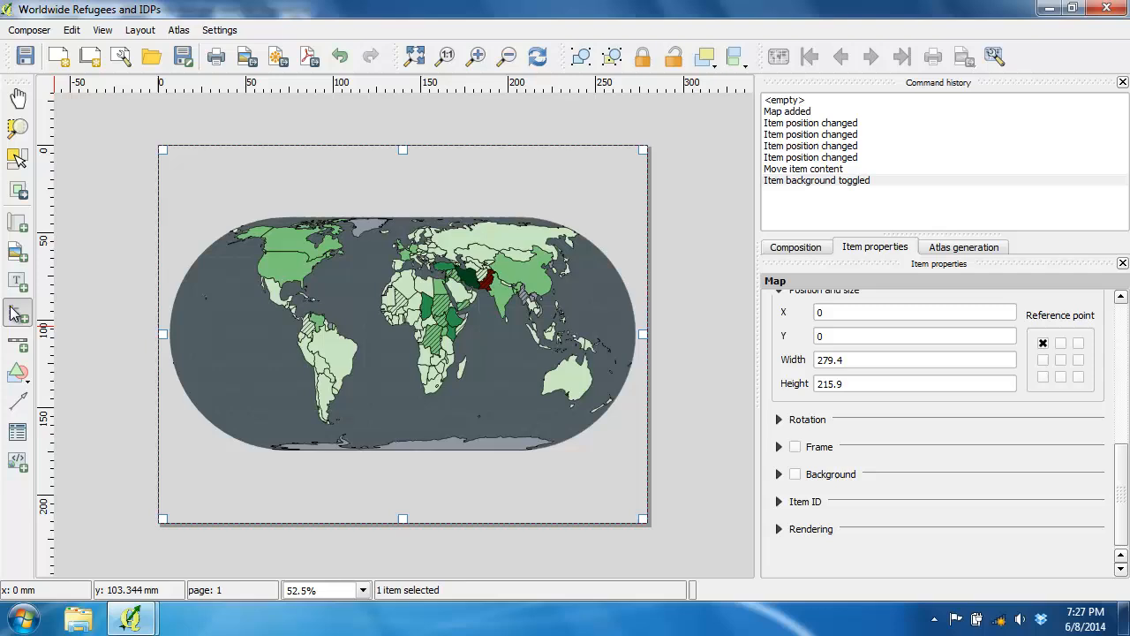
pyautogui.click(180, 165)
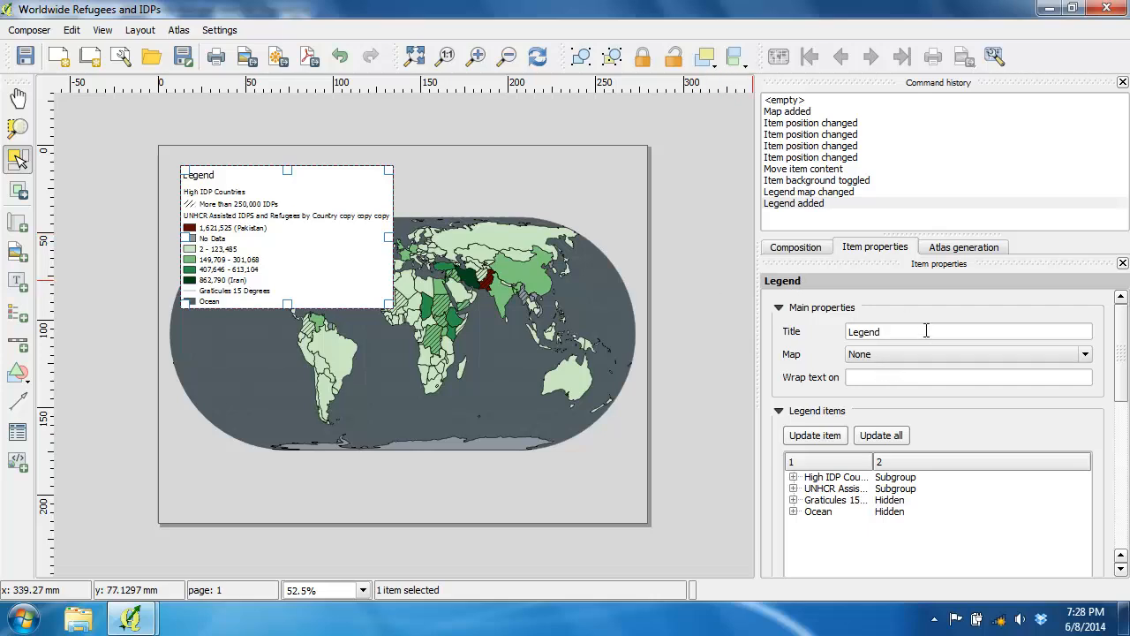
# Clear the legend's title and turn off the legend's background.
pyautogui.moveTo(926, 330); pyautogui.dragTo(804, 307)
pyautogui.press('BackSpace')
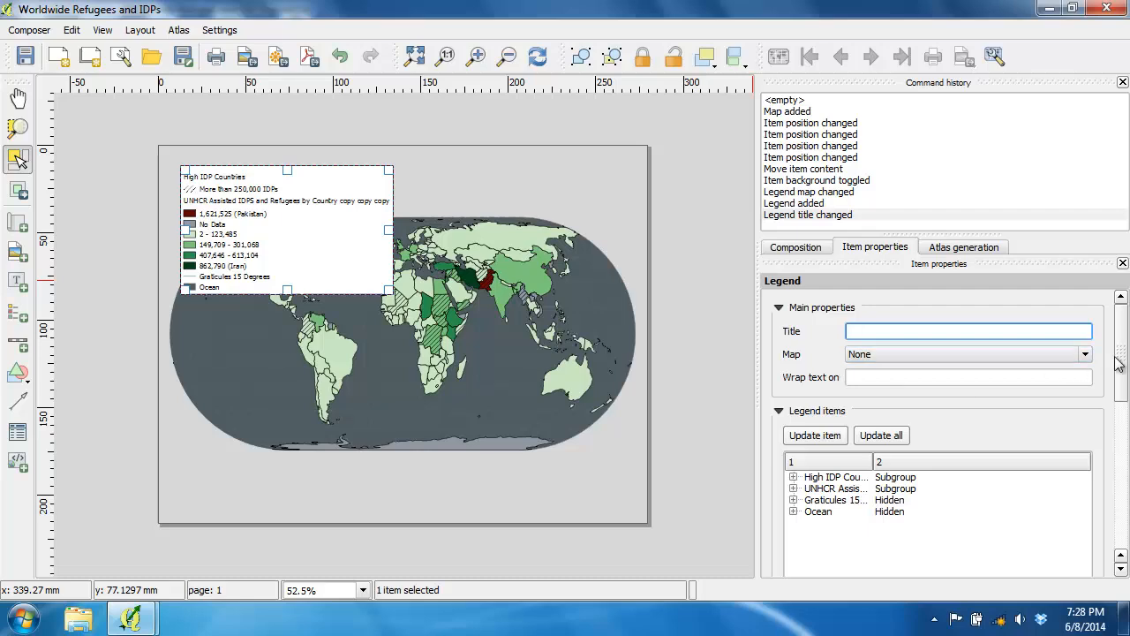
pyautogui.moveTo(1121, 363); pyautogui.dragTo(1116, 518)
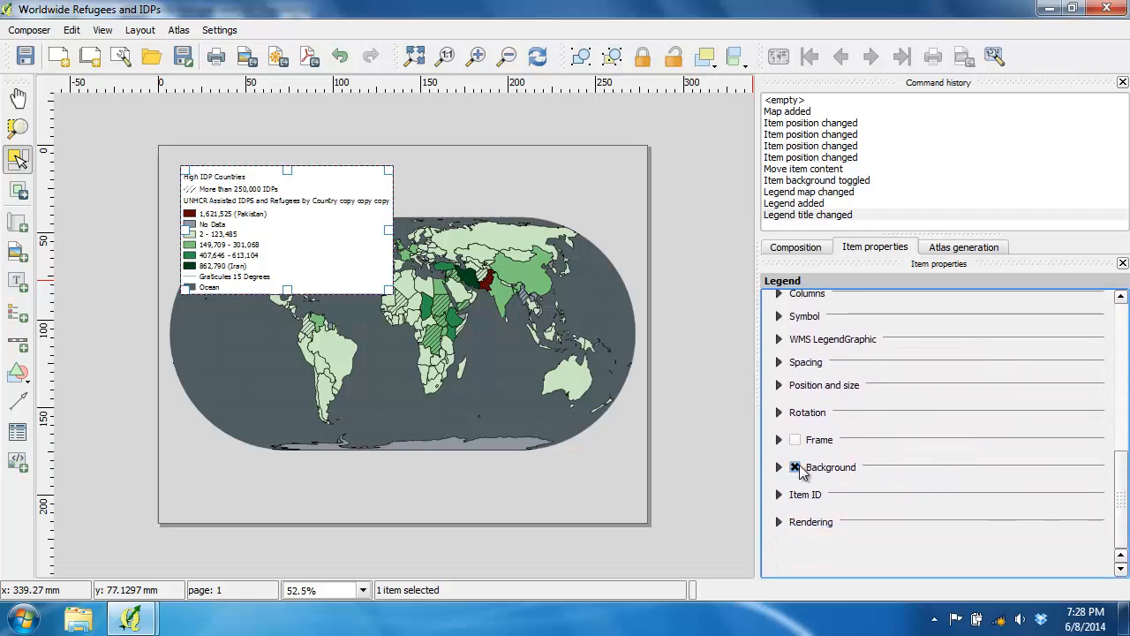
pyautogui.click(796, 468)
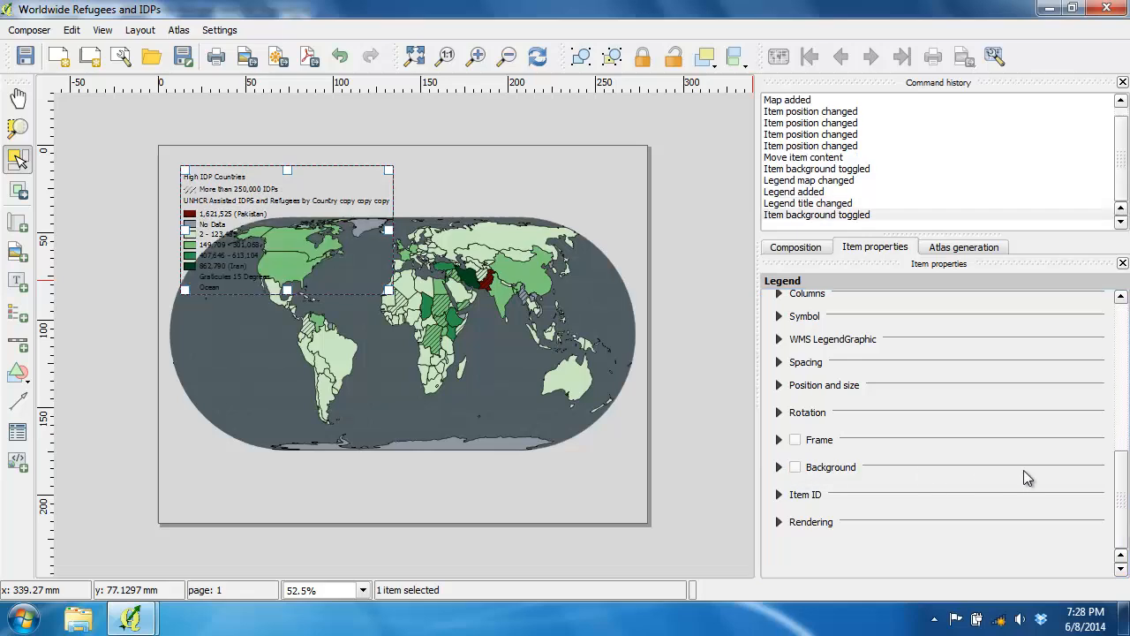
# Set the legend's subgroup font to Arial, size 11.
pyautogui.moveTo(1121, 500); pyautogui.dragTo(1123, 445)
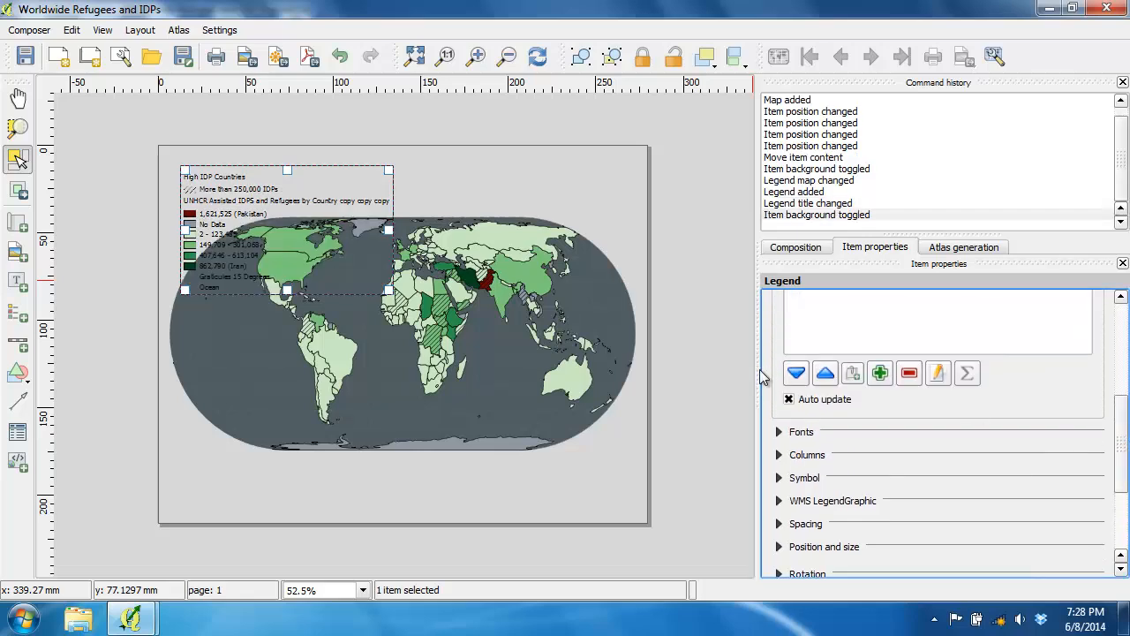
pyautogui.click(780, 433)
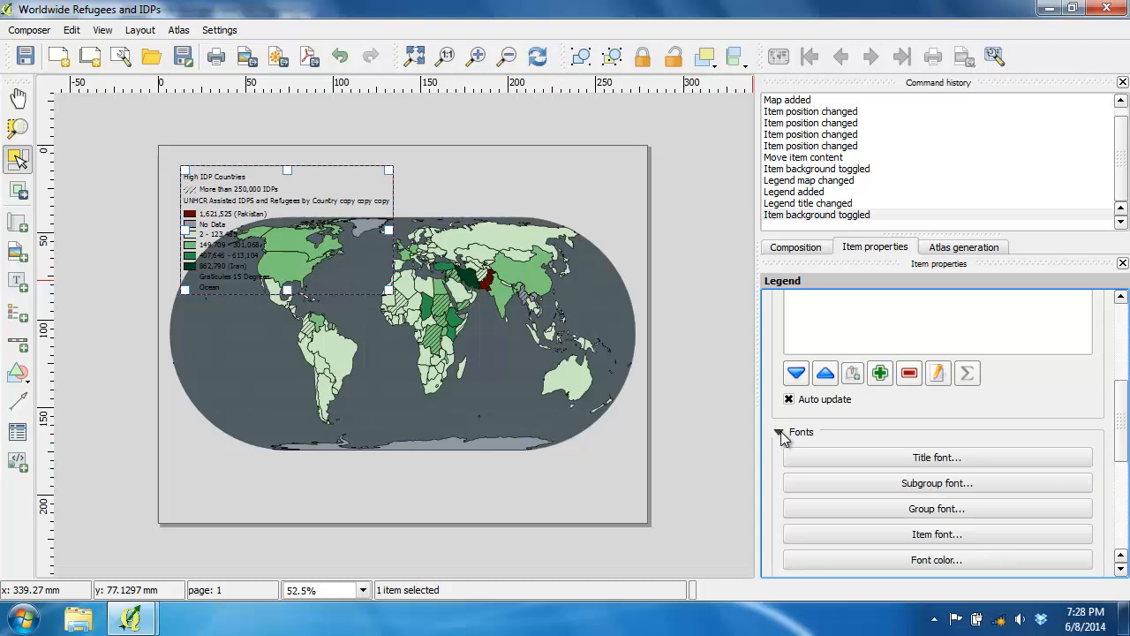
pyautogui.scroll(-3, 1128, 407)
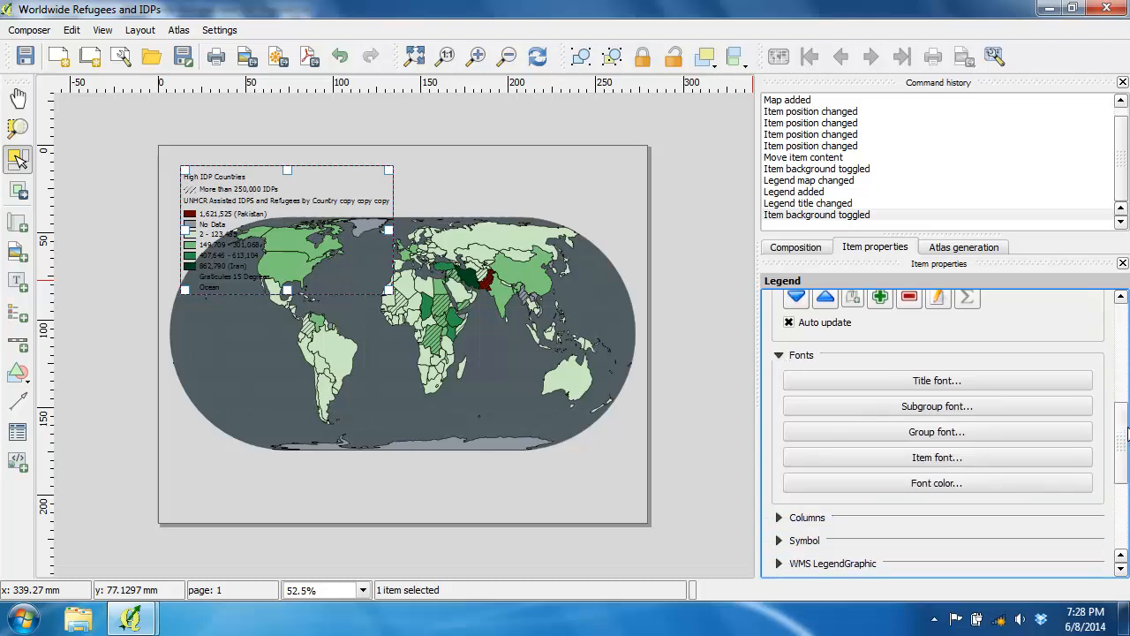
pyautogui.click(1034, 406)
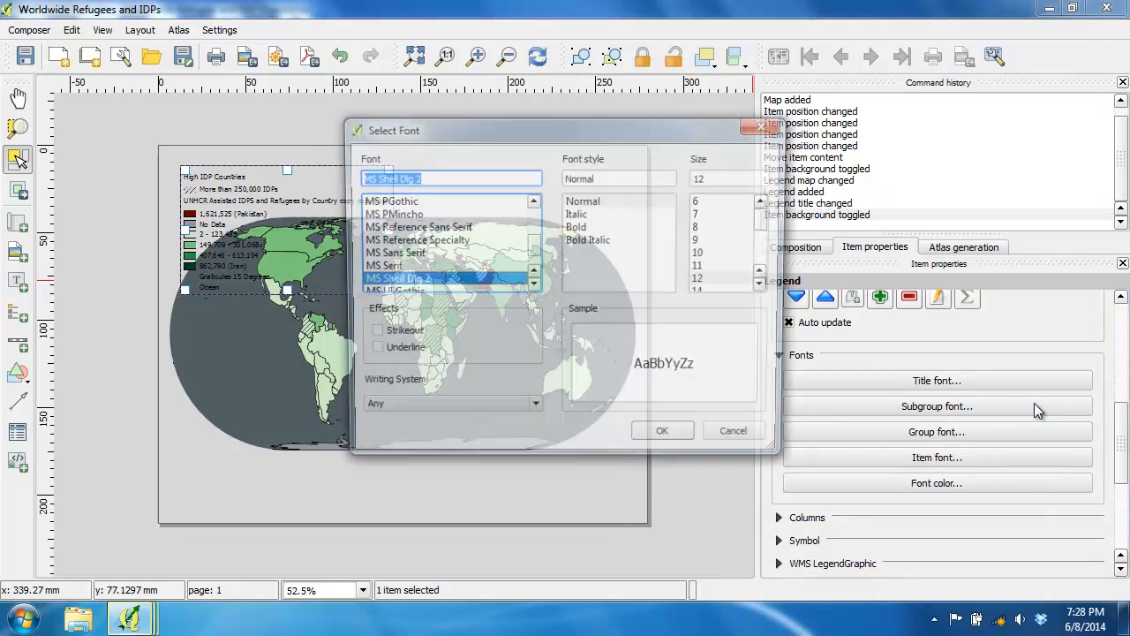
pyautogui.scroll(15, 535, 251)
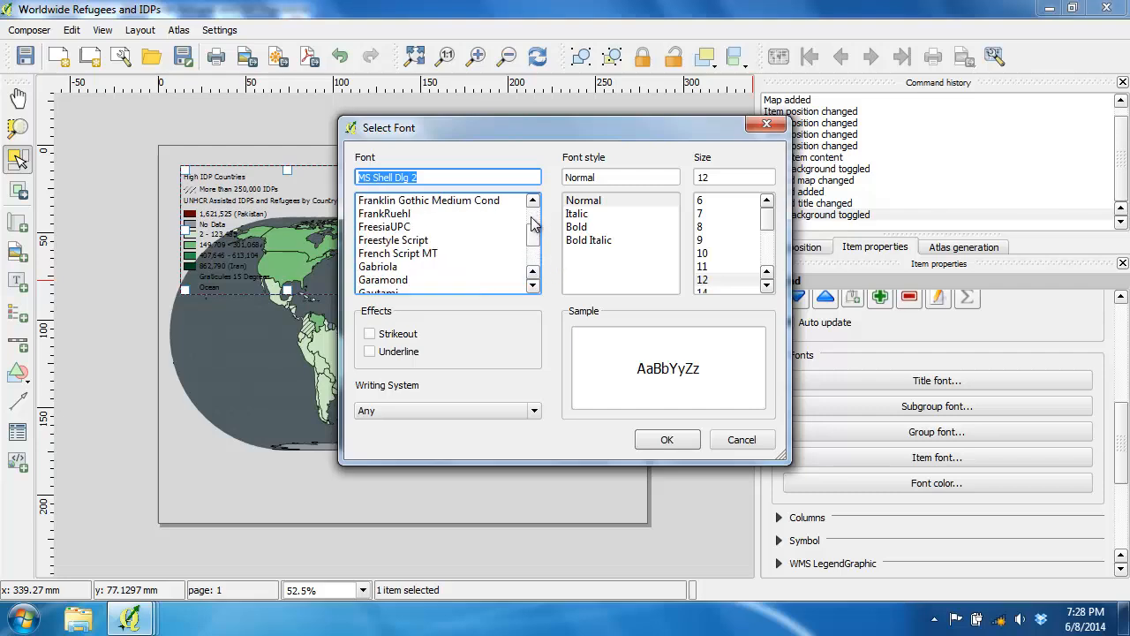
pyautogui.scroll(-5, 535, 251)
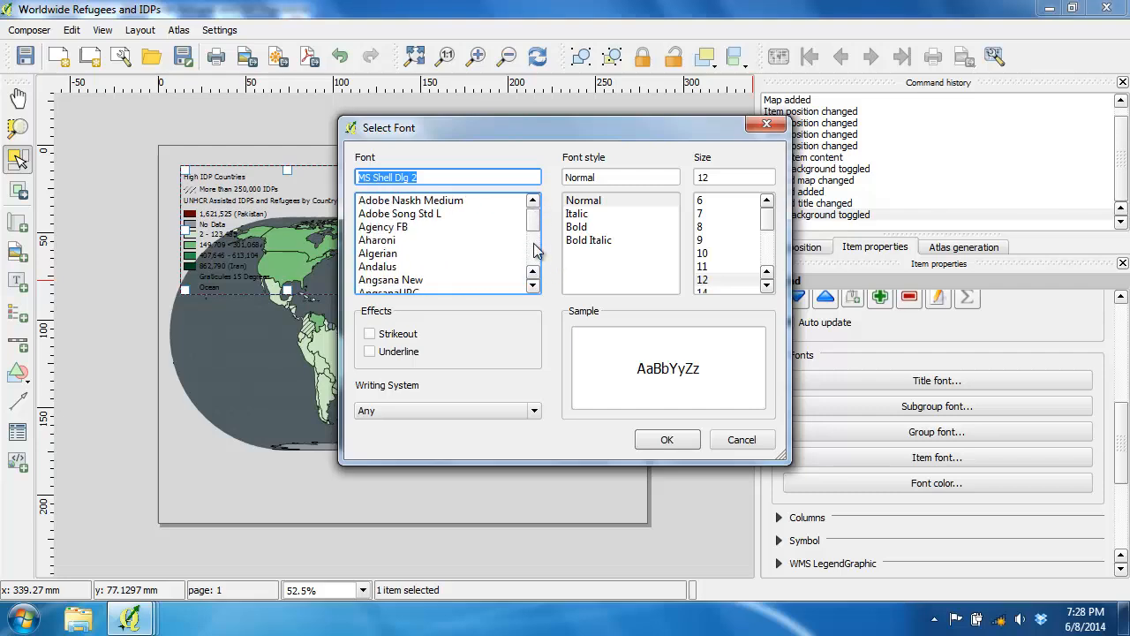
pyautogui.click(535, 251)
pyautogui.click(459, 240)
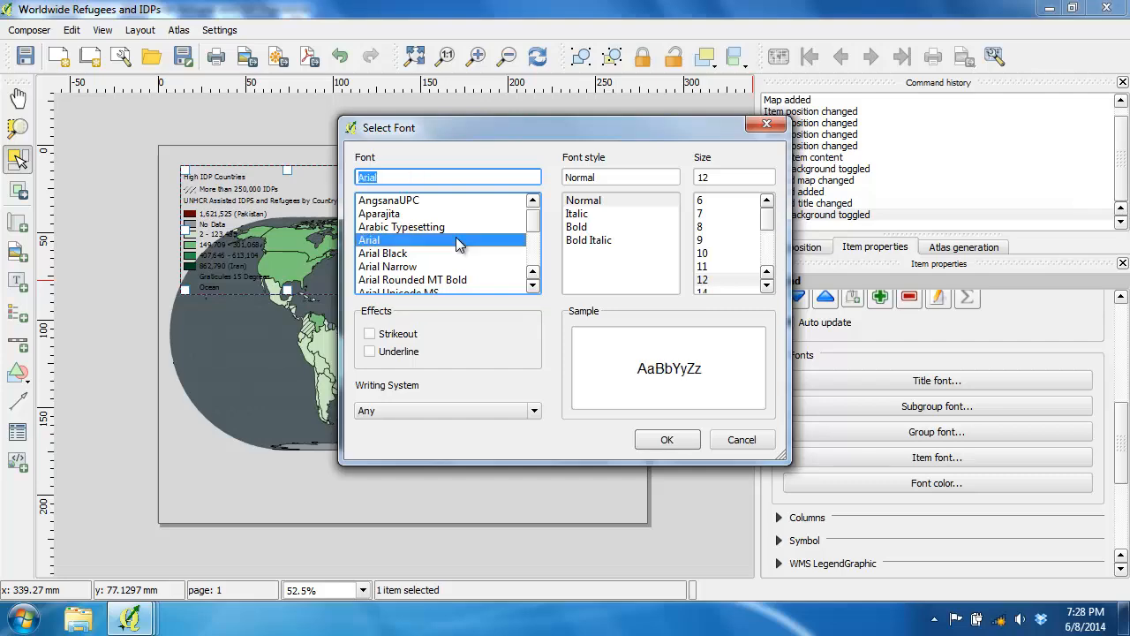
pyautogui.click(706, 266)
pyautogui.click(666, 441)
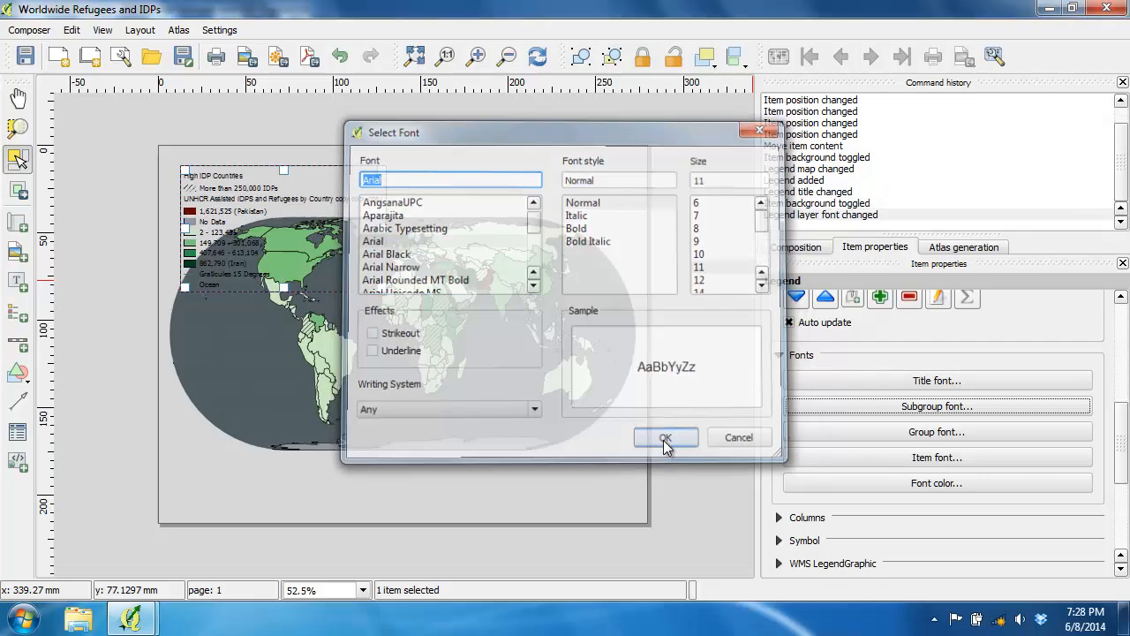
# Set the legend's item font to Arial, size 10.
pyautogui.click(909, 458)
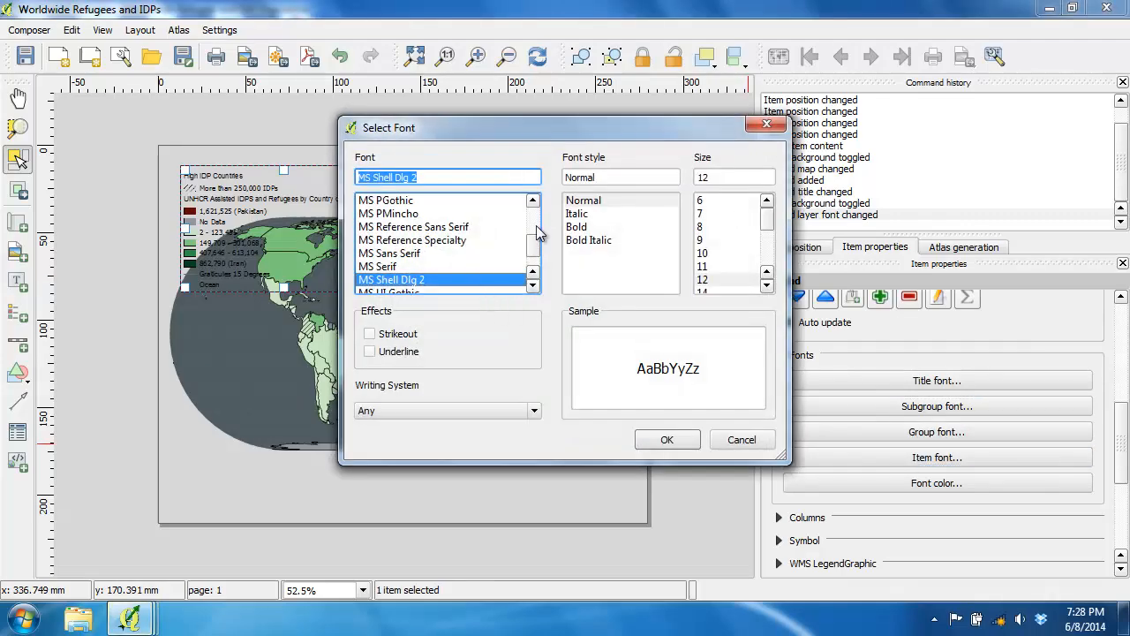
pyautogui.moveTo(536, 245); pyautogui.dragTo(535, 213)
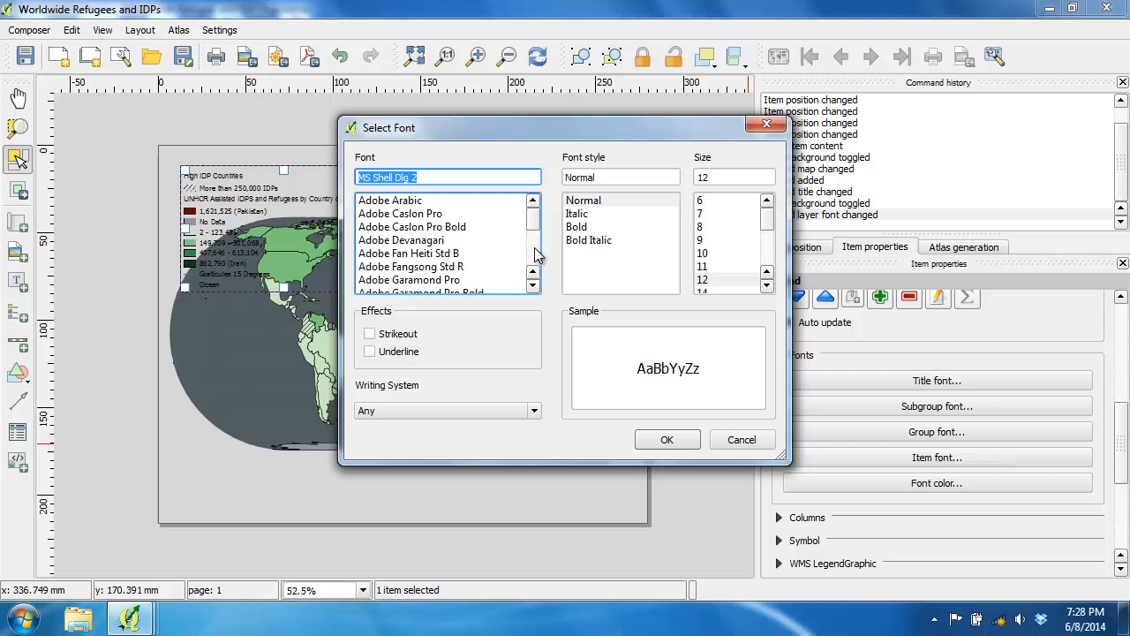
pyautogui.click(535, 248)
pyautogui.click(535, 248)
pyautogui.click(533, 266)
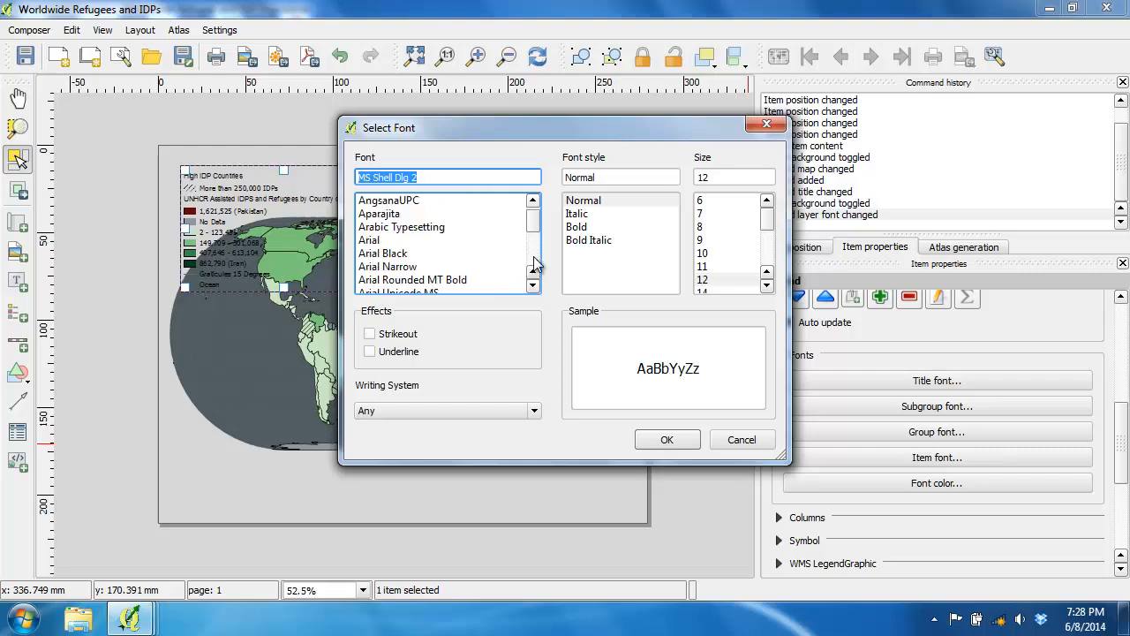
pyautogui.click(441, 241)
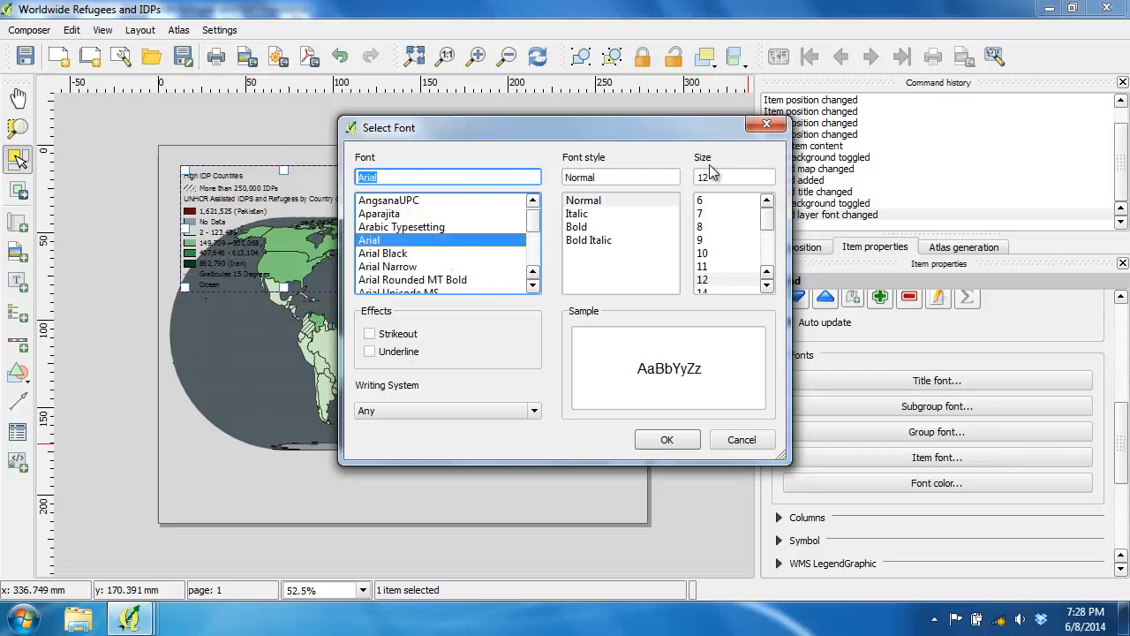
pyautogui.click(726, 253)
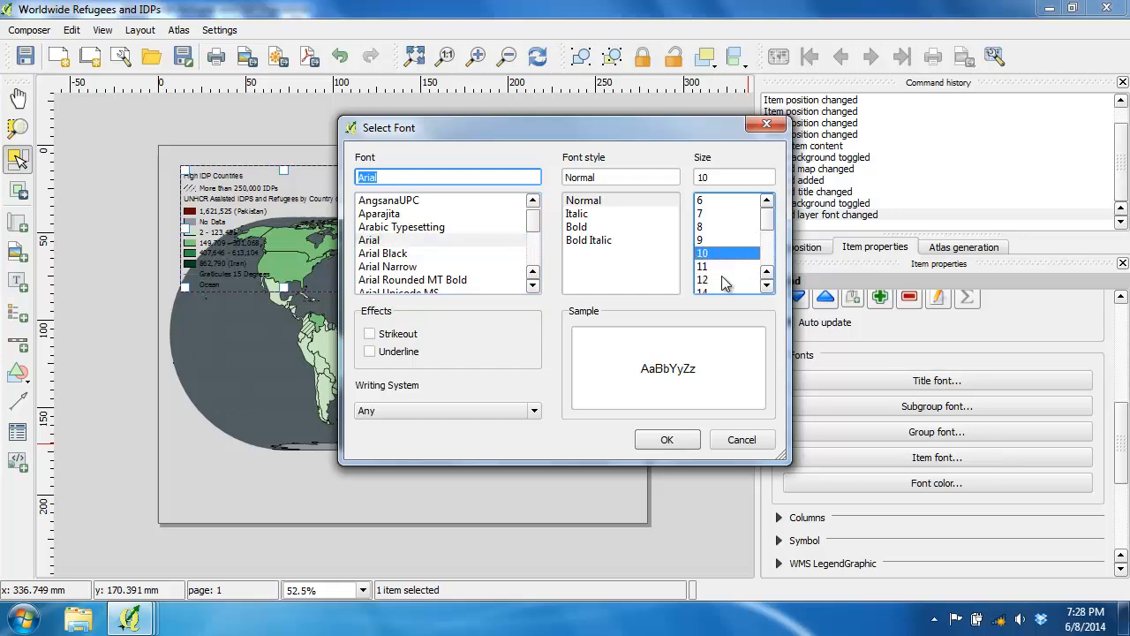
pyautogui.click(669, 441)
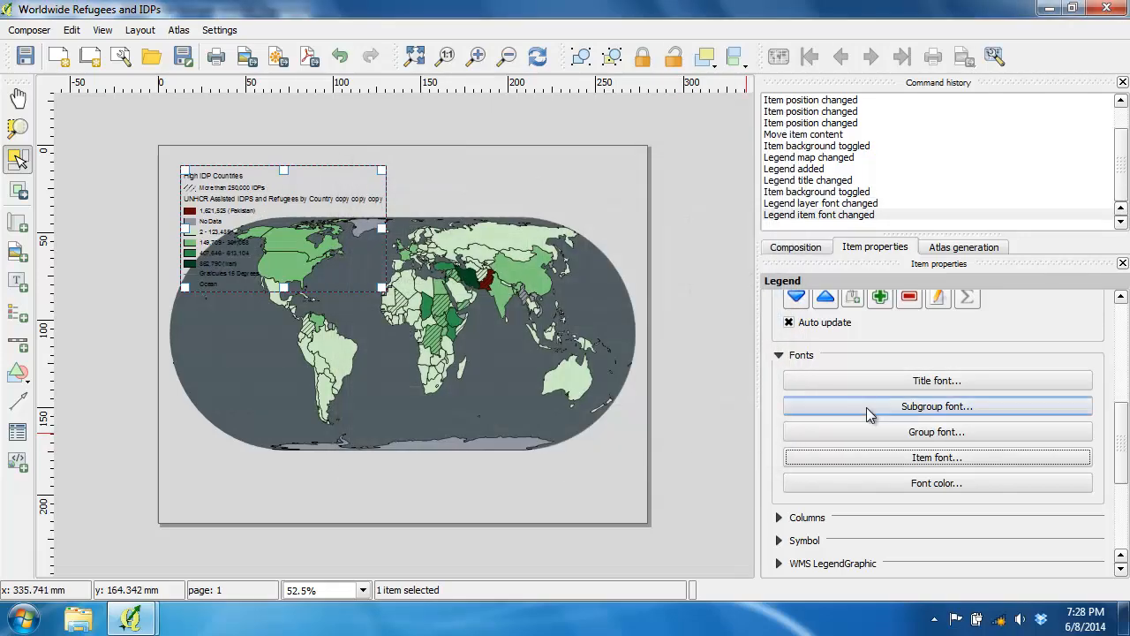
# Change the legend's font color to white by setting its Val to 255.
pyautogui.click(898, 483)
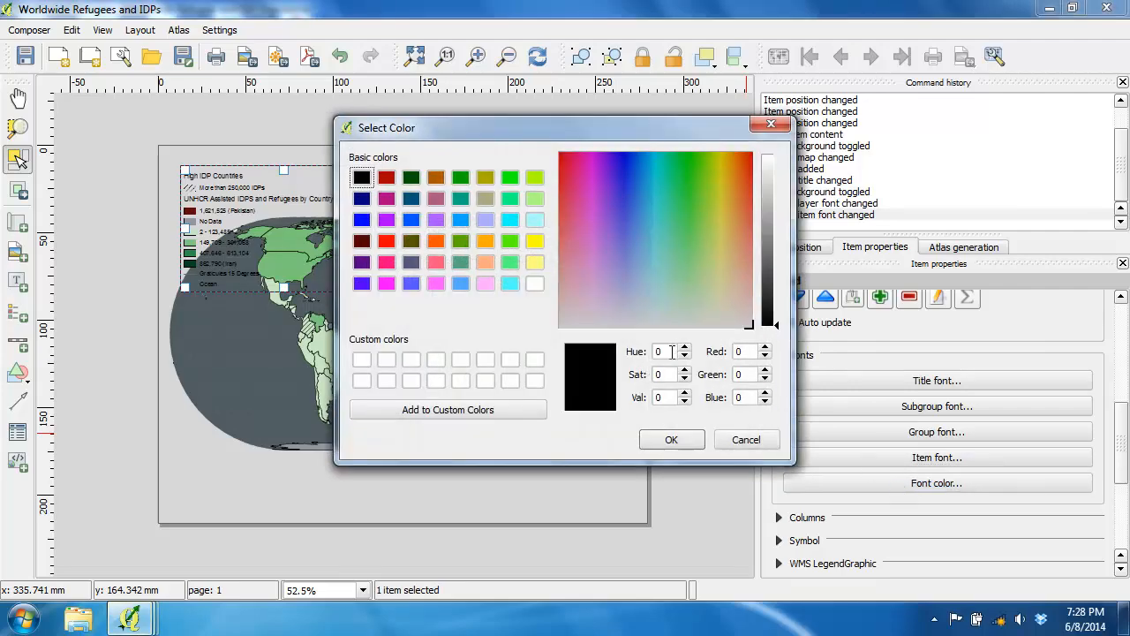
pyautogui.doubleClick(669, 395)
pyautogui.write('255')
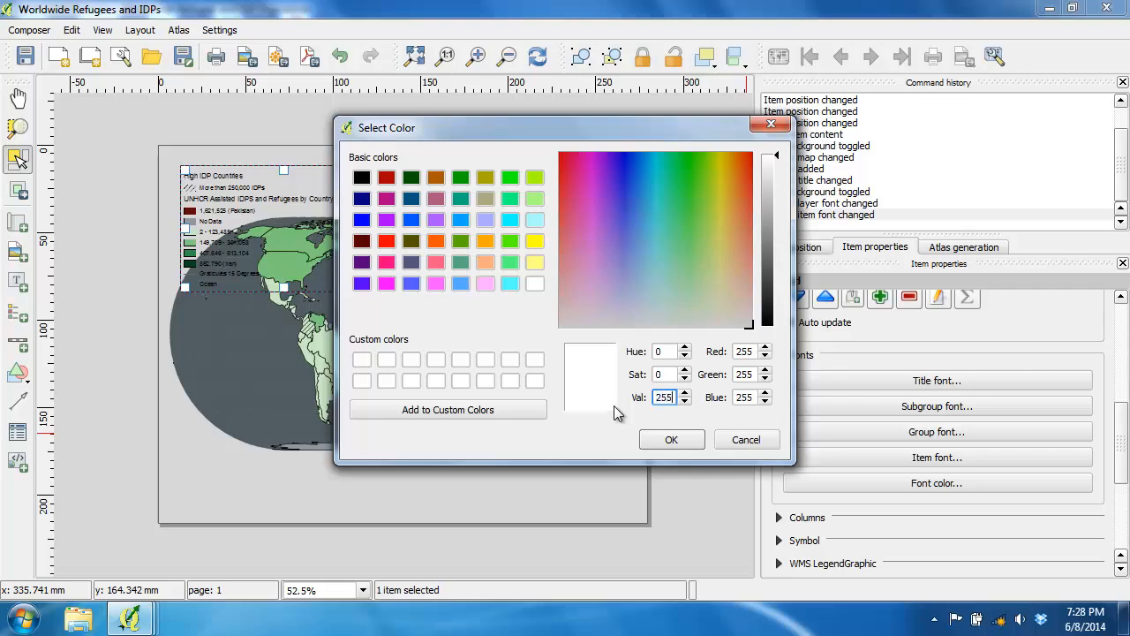
pyautogui.click(661, 440)
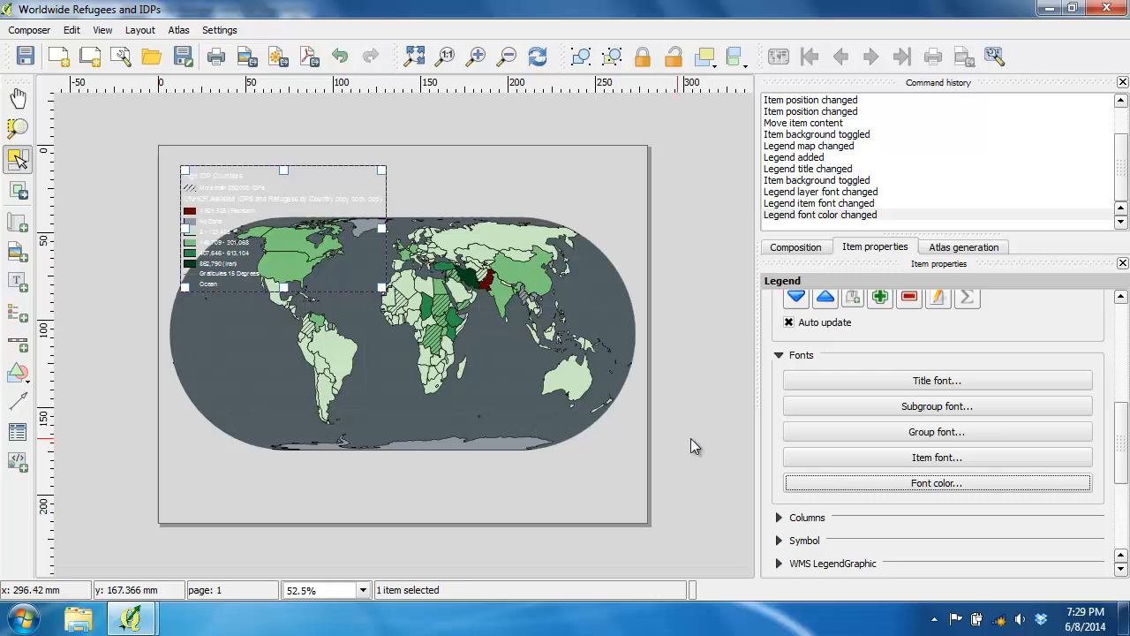
# Reduce the legend's symbol width to 6.00 mm.
pyautogui.click(780, 541)
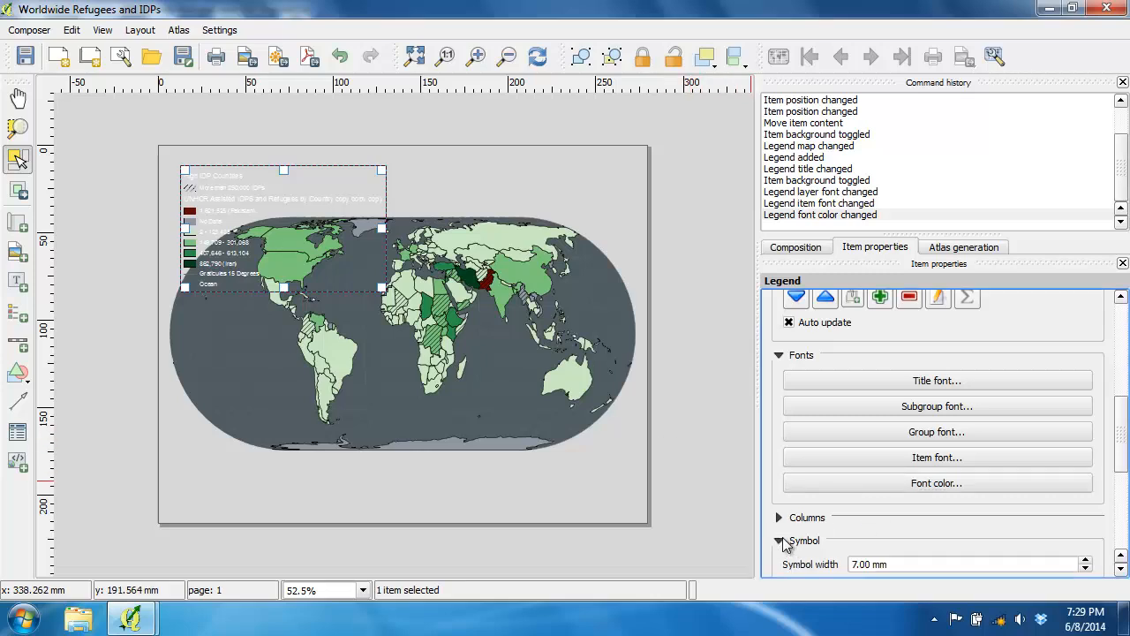
pyautogui.moveTo(1125, 466); pyautogui.dragTo(1125, 512)
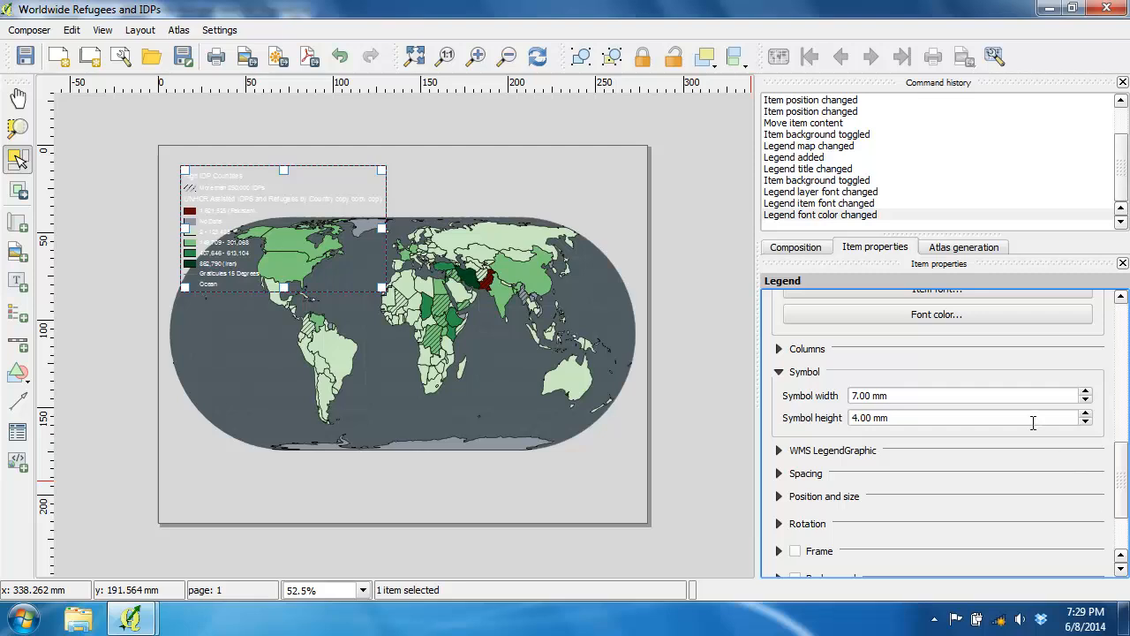
pyautogui.click(1085, 400)
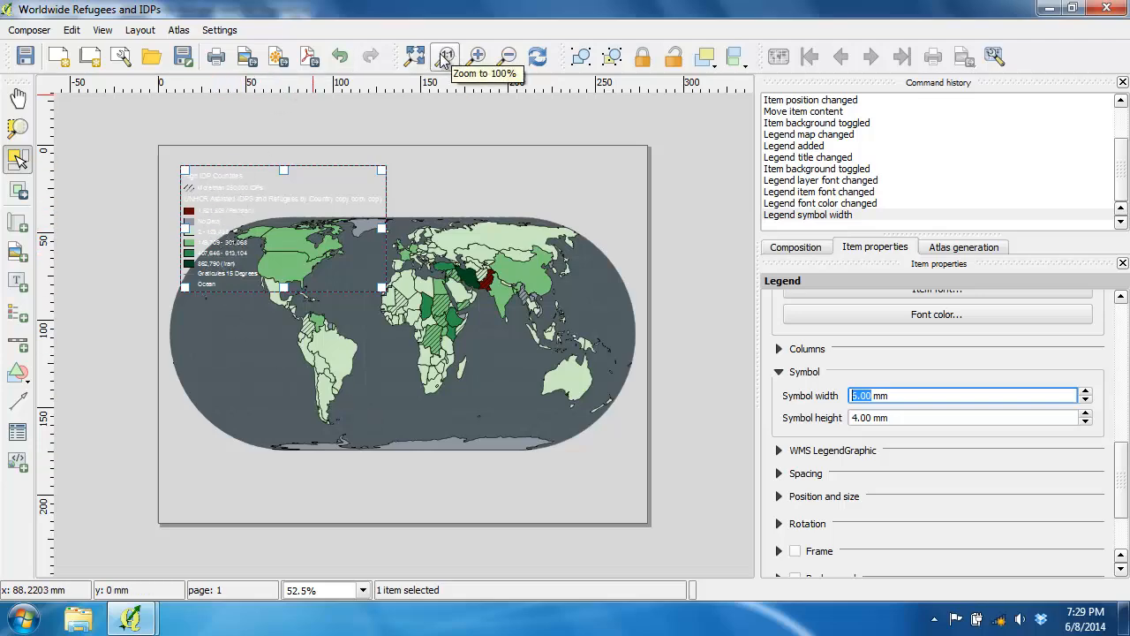
# Remove the Graticules 15 Degrees and Ocean entries from the legend items.
pyautogui.click(477, 59)
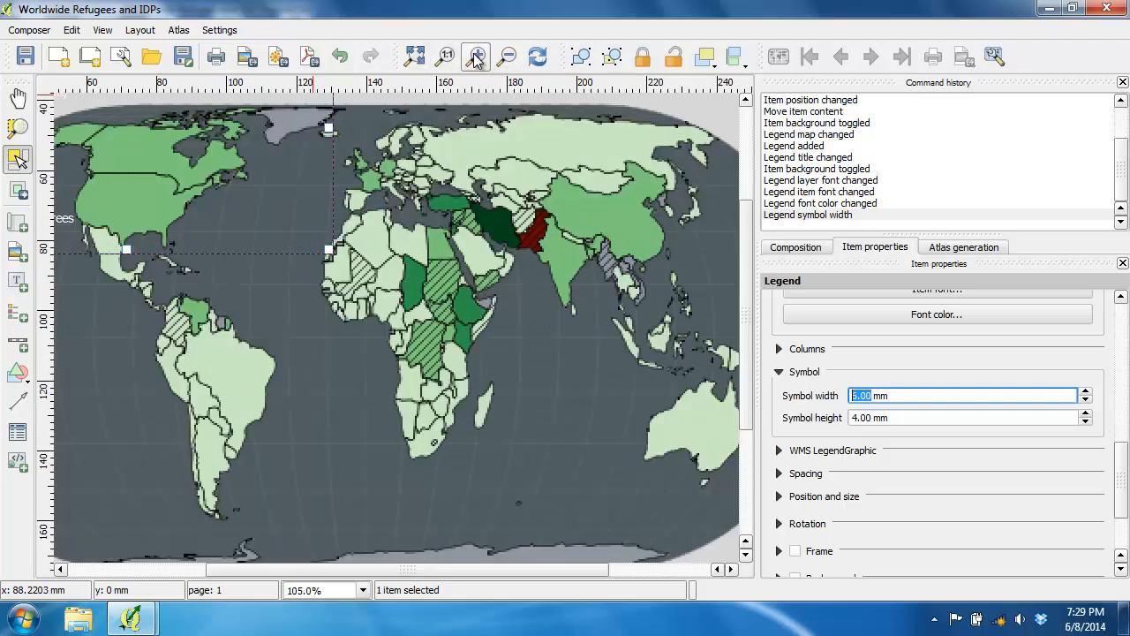
pyautogui.click(422, 60)
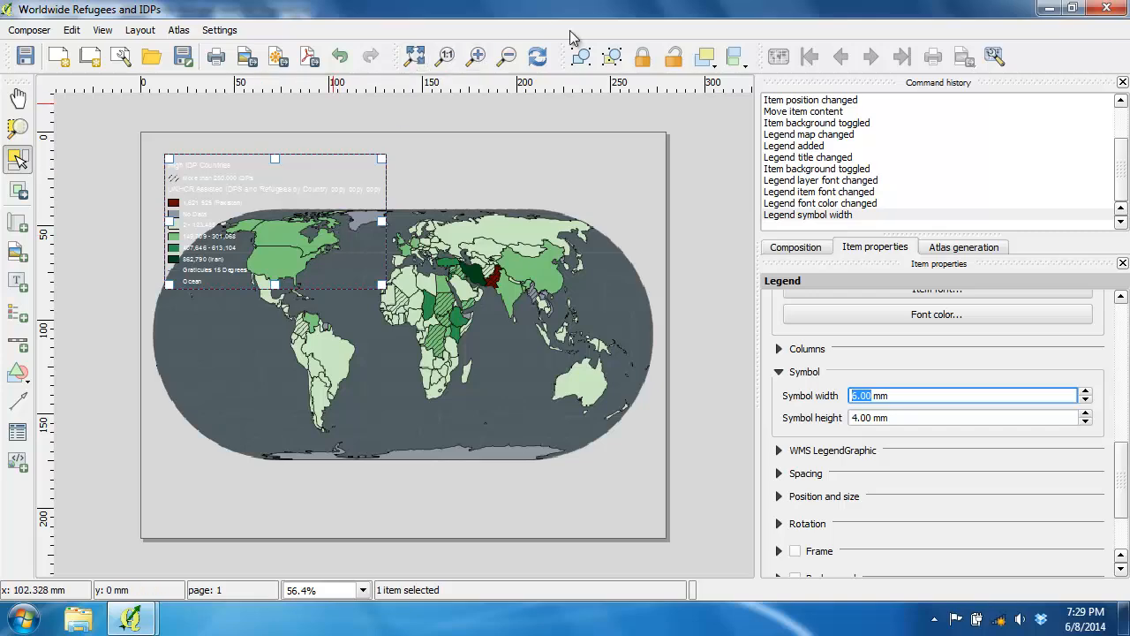
pyautogui.click(477, 56)
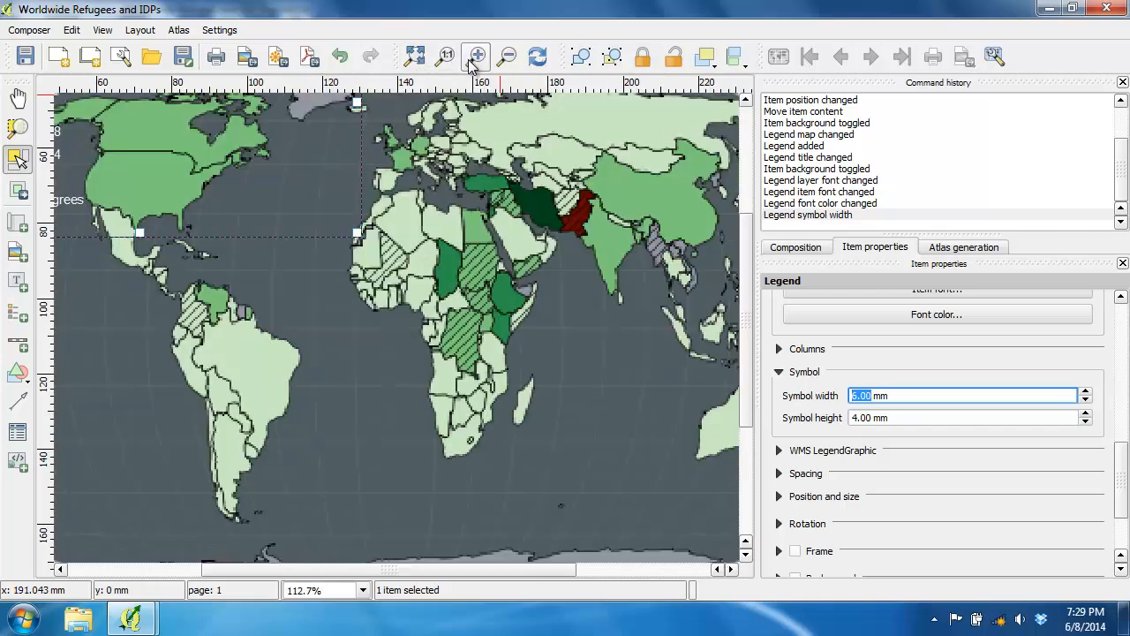
pyautogui.click(476, 56)
pyautogui.moveTo(746, 296); pyautogui.dragTo(751, 199)
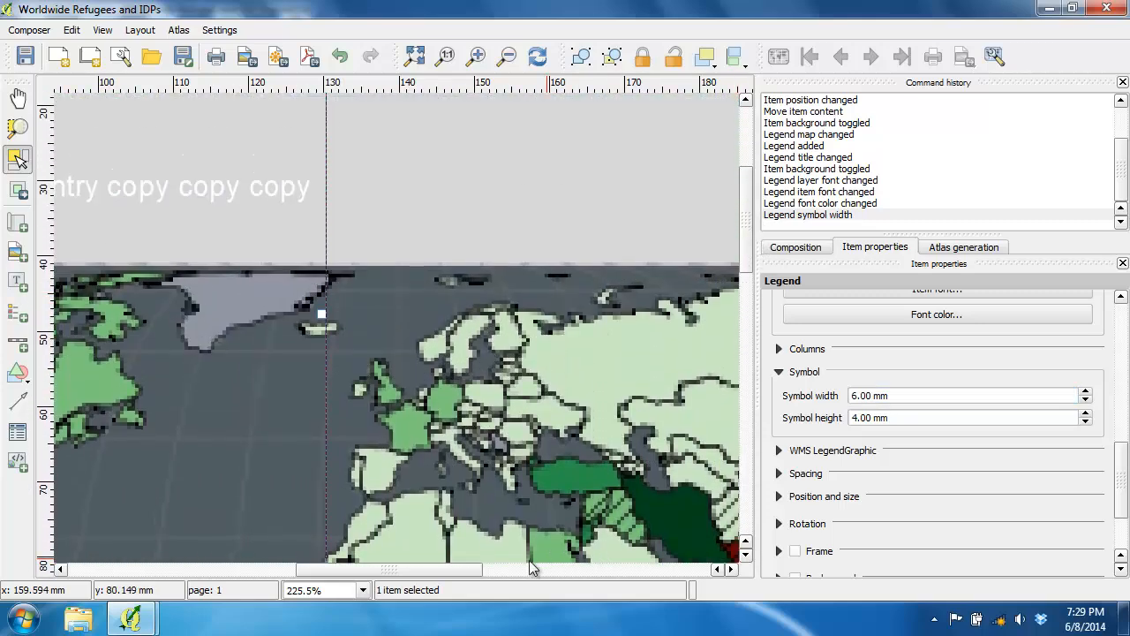
pyautogui.moveTo(465, 571); pyautogui.dragTo(294, 570)
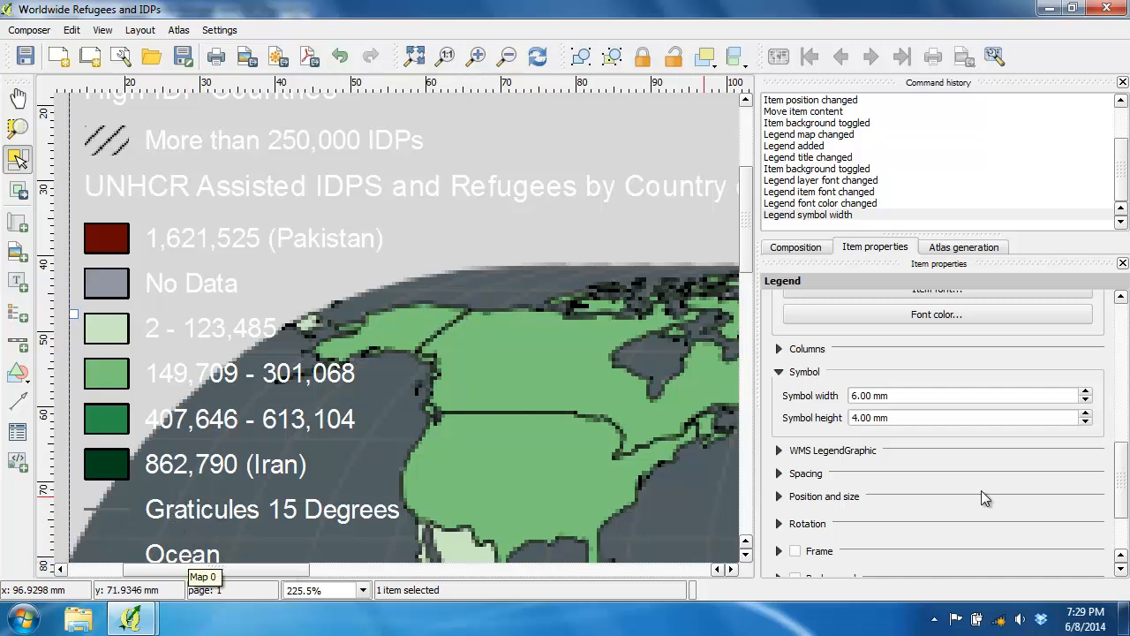
pyautogui.moveTo(1123, 470); pyautogui.dragTo(1128, 351)
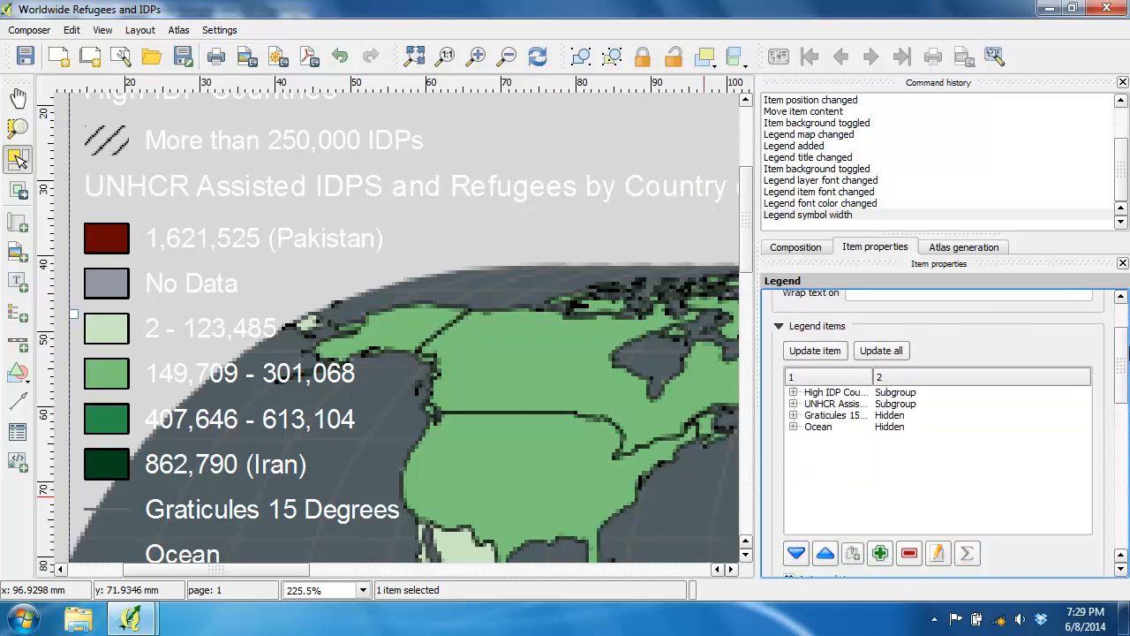
pyautogui.doubleClick(890, 417)
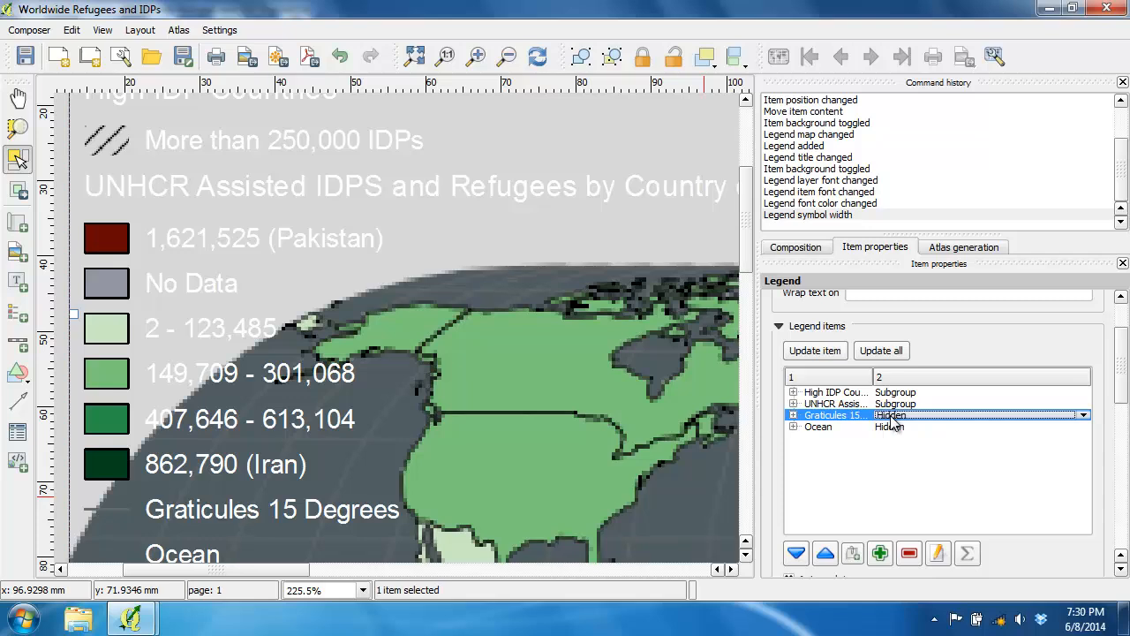
pyautogui.click(908, 553)
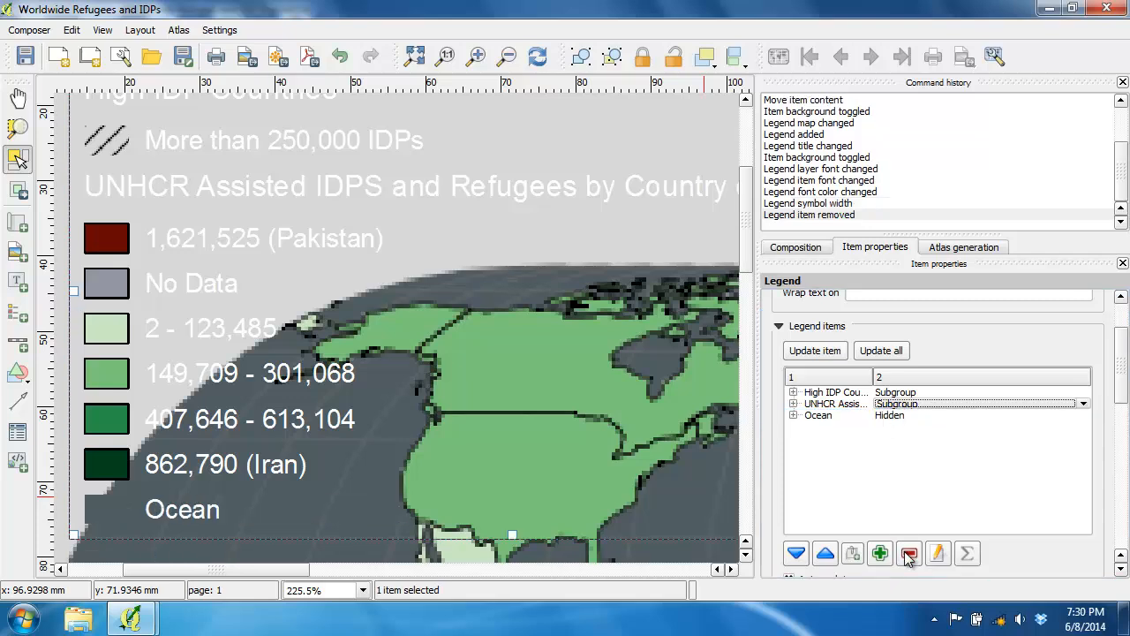
pyautogui.click(830, 417)
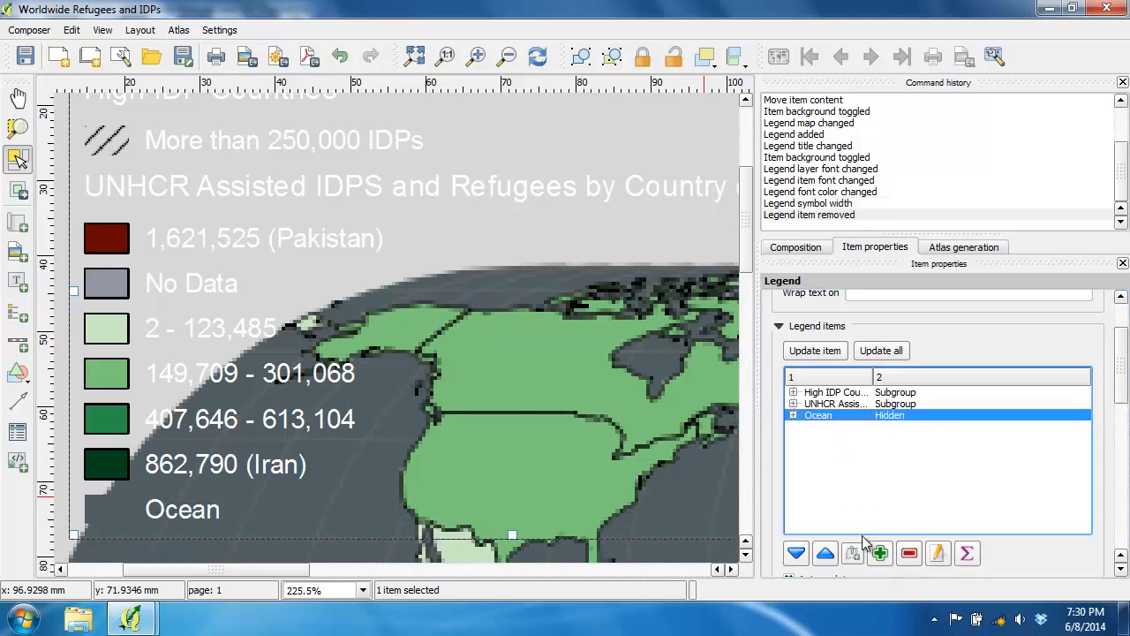
pyautogui.click(909, 554)
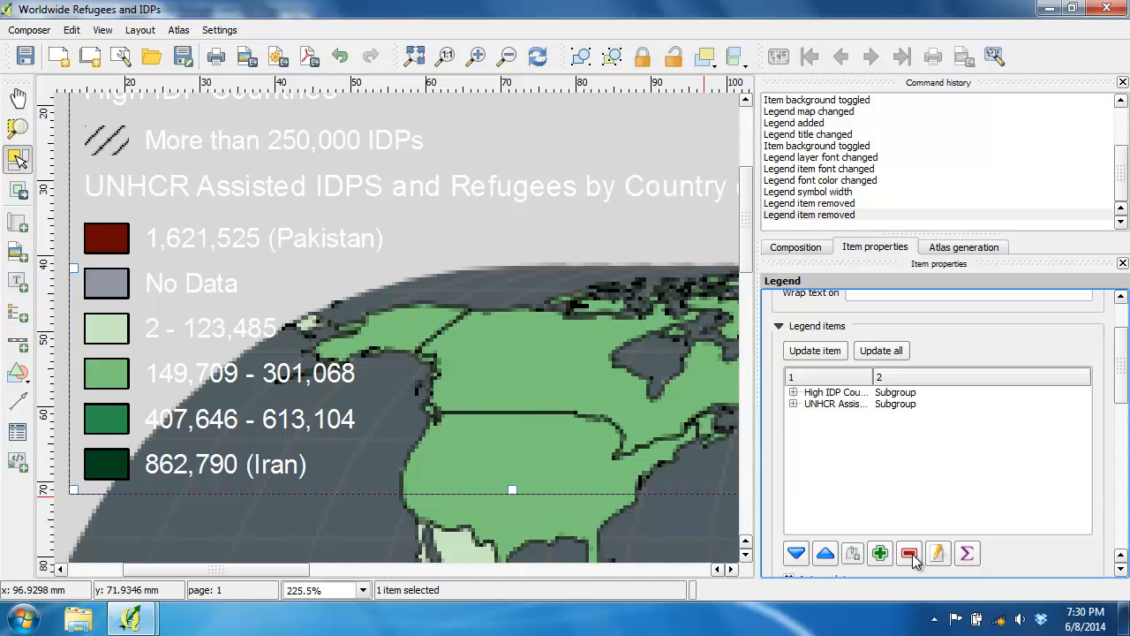
# Shorten the text of the legend's UNHCR subgroup to "UNHCR Assisted Refugees".
pyautogui.click(853, 406)
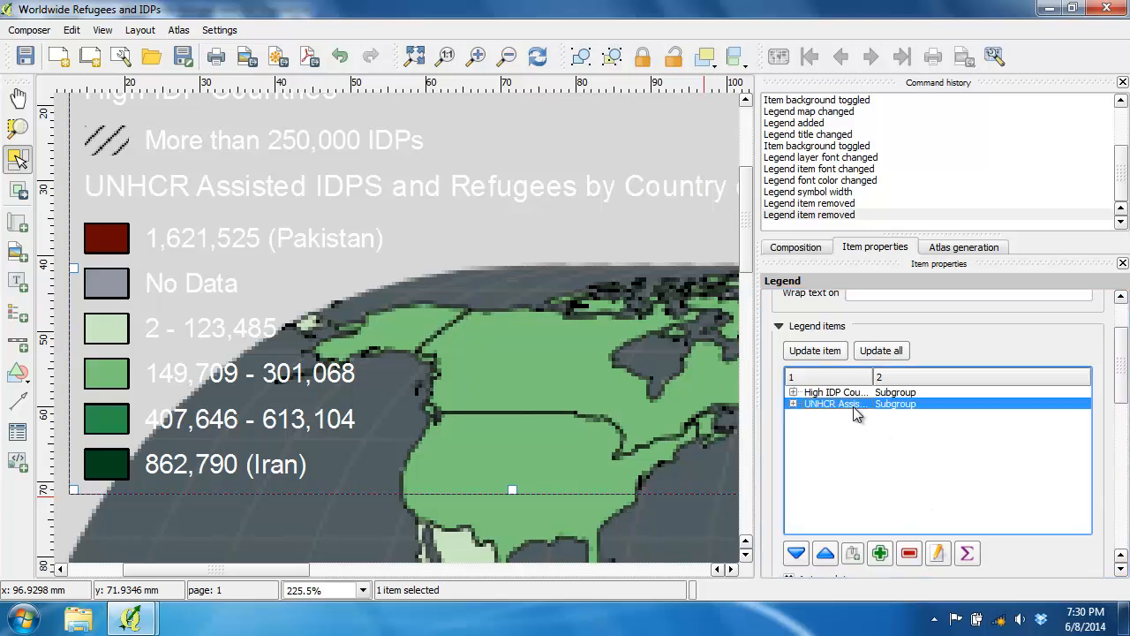
pyautogui.click(939, 554)
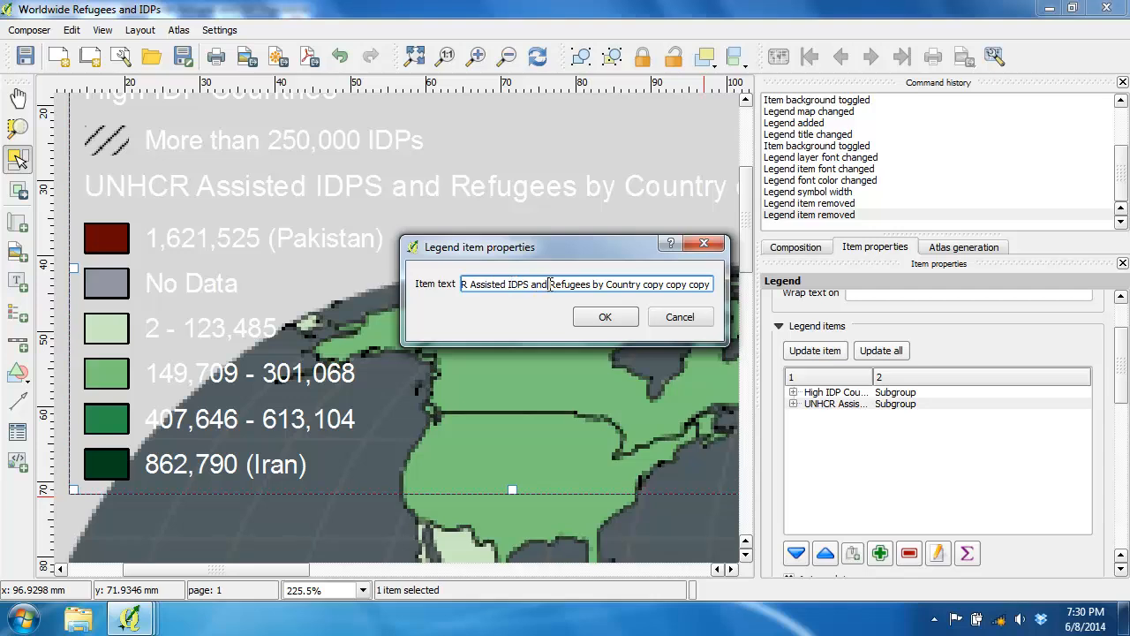
pyautogui.press('BackSpace')
pyautogui.press('BackSpace')
pyautogui.press('BackSpace')
pyautogui.press('BackSpace')
pyautogui.press('BackSpace')
pyautogui.press('BackSpace')
pyautogui.press('BackSpace')
pyautogui.press('BackSpace')
pyautogui.press('BackSpace')
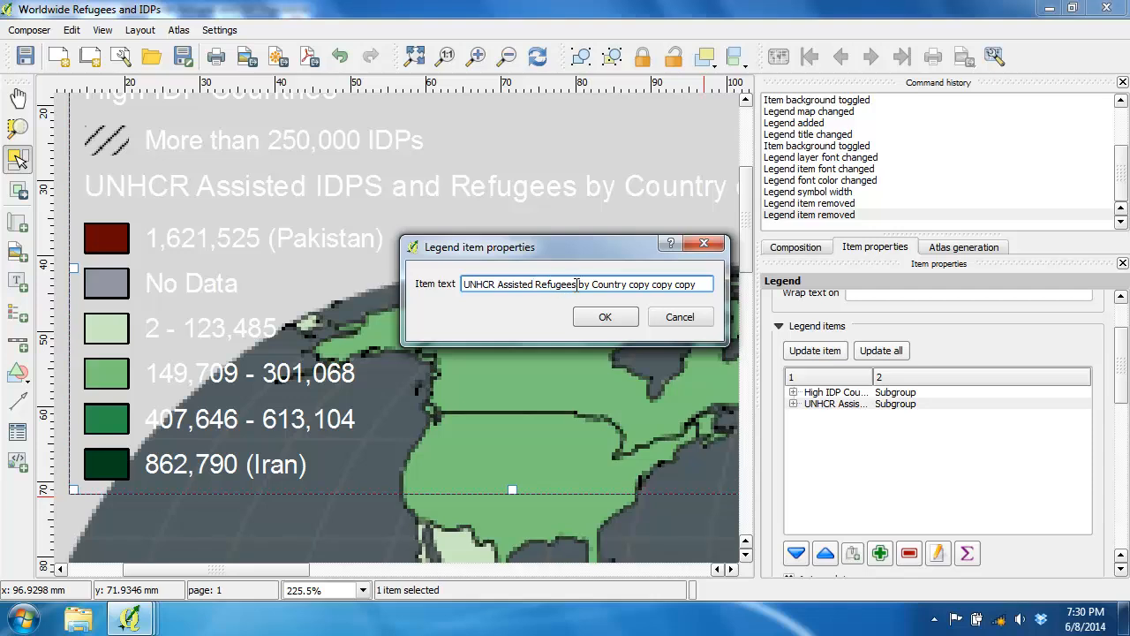
pyautogui.press('Delete')
pyautogui.press('Delete')
pyautogui.press('Delete')
pyautogui.press('Delete')
pyautogui.press('Delete')
pyautogui.press('Delete')
pyautogui.press('Delete')
pyautogui.press('Delete')
pyautogui.press('Delete')
pyautogui.press('Delete')
pyautogui.press('Delete')
pyautogui.press('Delete')
pyautogui.press('Delete')
pyautogui.press('Delete')
pyautogui.press('Delete')
pyautogui.press('Delete')
pyautogui.press('Delete')
pyautogui.press('Delete')
pyautogui.press('Delete')
pyautogui.press('Delete')
pyautogui.click(593, 319)
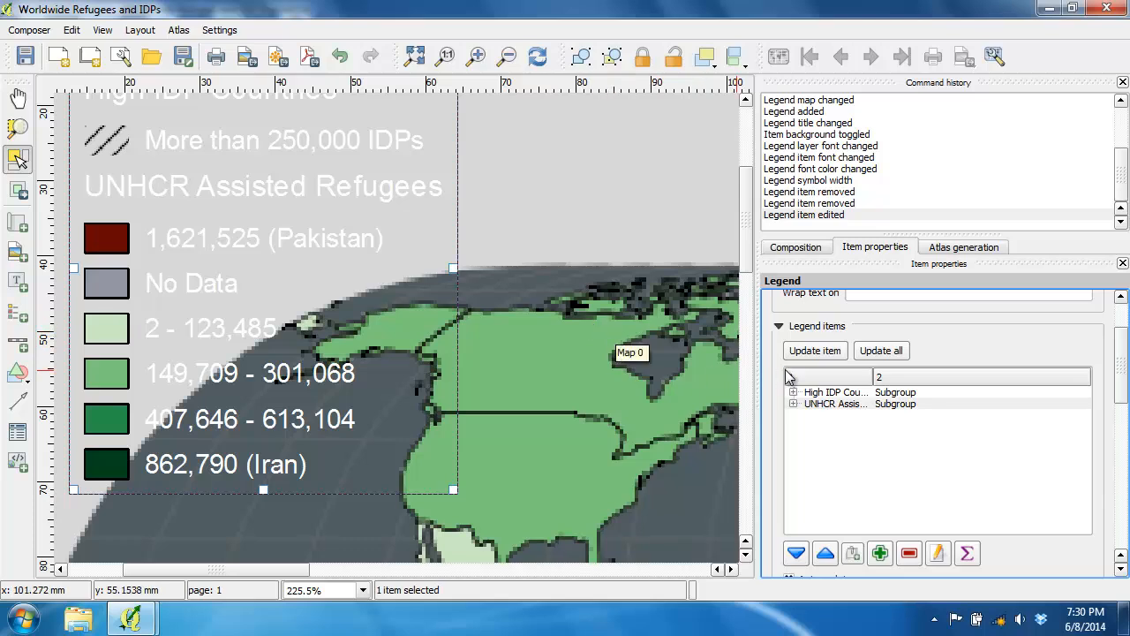
# Move the No Data class to the end of the UNHCR Assisted Refugees subgroup in the legend items.
pyautogui.click(794, 404)
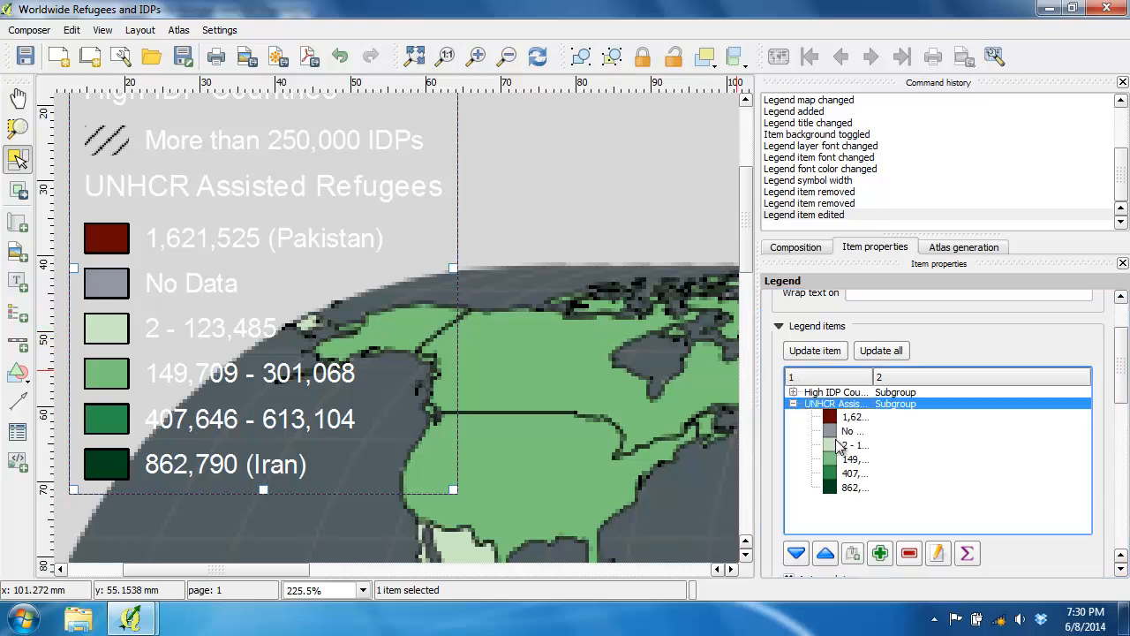
pyautogui.click(863, 432)
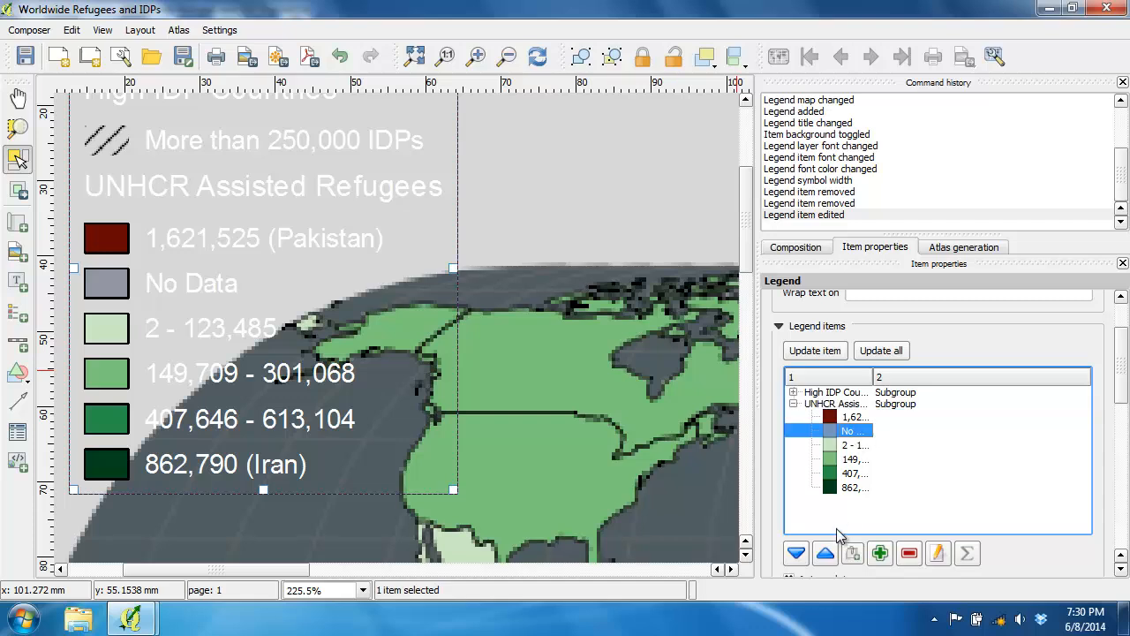
pyautogui.click(796, 553)
pyautogui.click(798, 553)
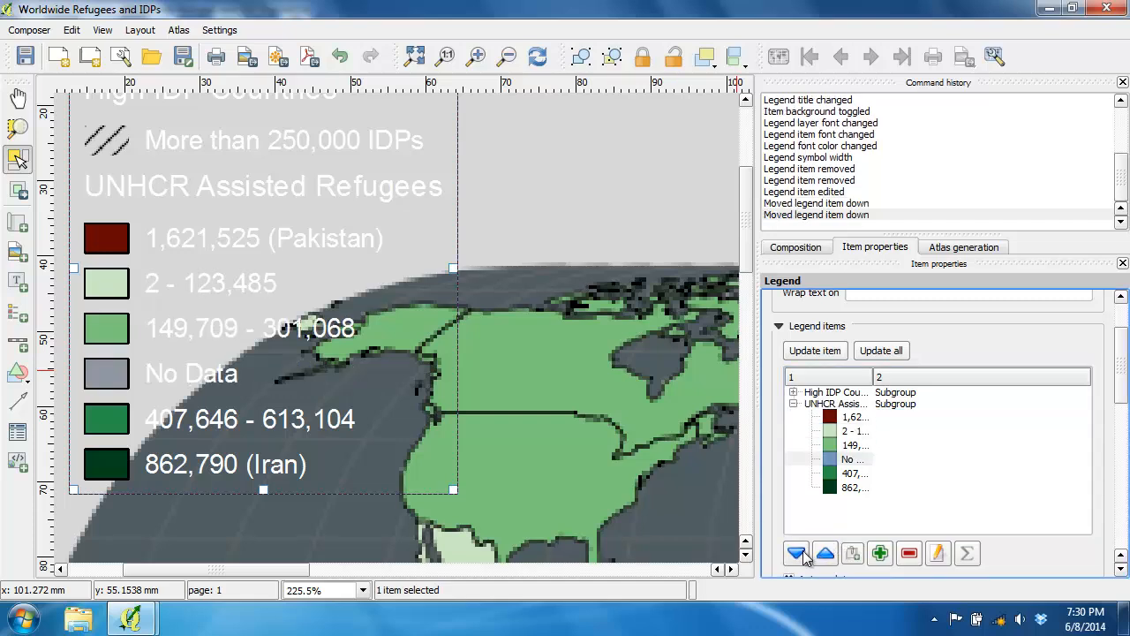
pyautogui.click(798, 552)
pyautogui.click(798, 552)
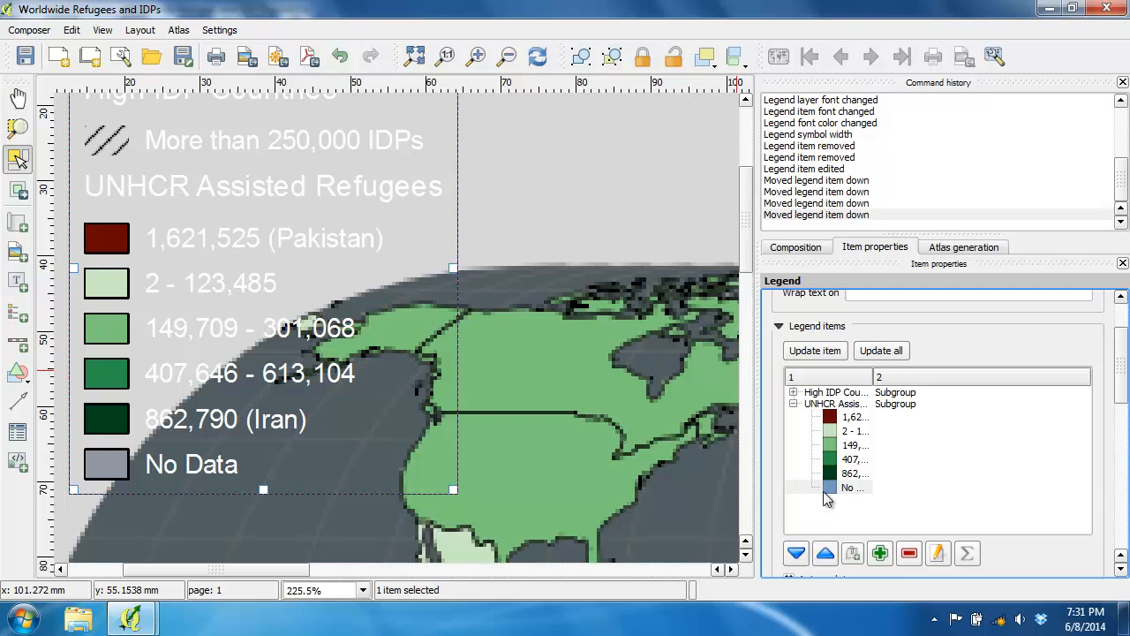
# Move the 1,621,525 (Pakistan) class down so it sits between 862,790 (Iran) and No Data in the legend.
pyautogui.click(852, 416)
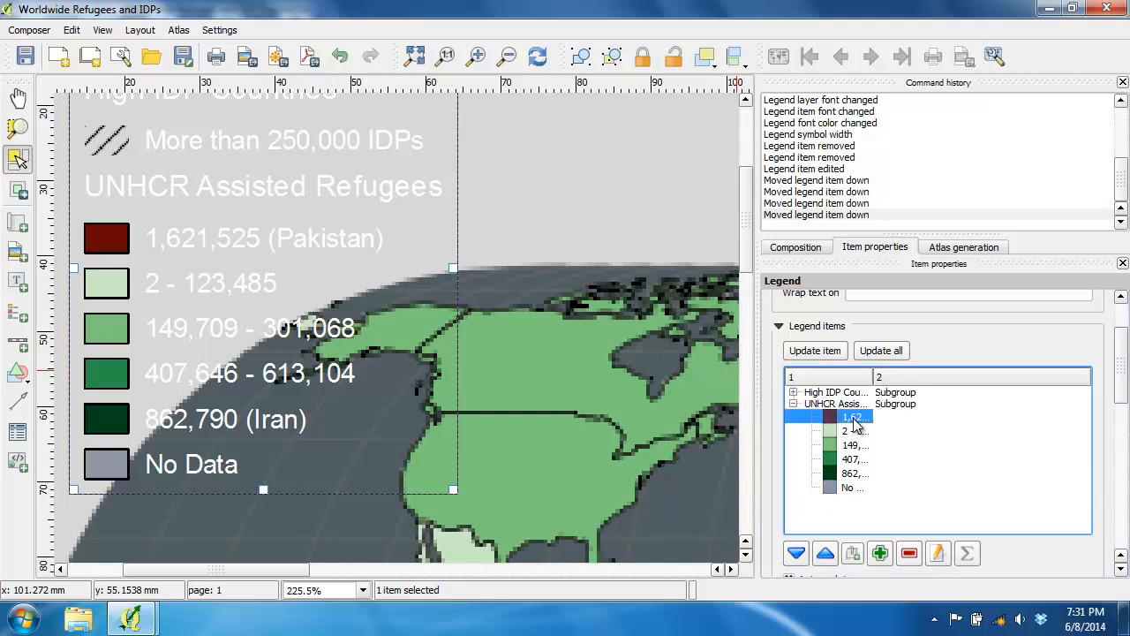
pyautogui.click(798, 554)
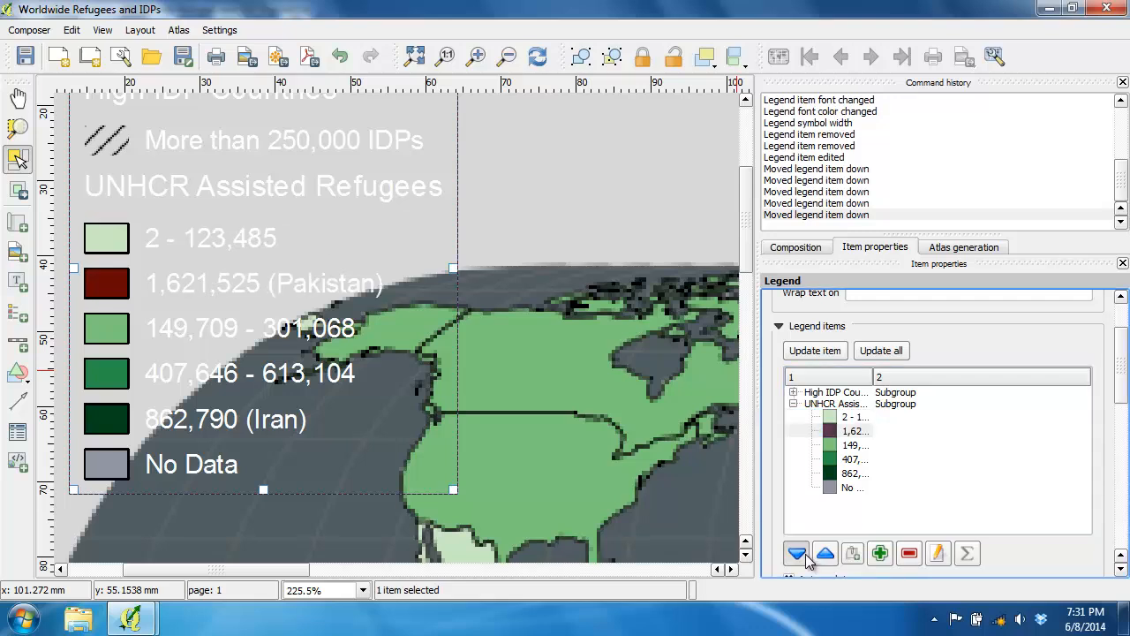
pyautogui.click(798, 554)
pyautogui.click(798, 554)
pyautogui.click(798, 554)
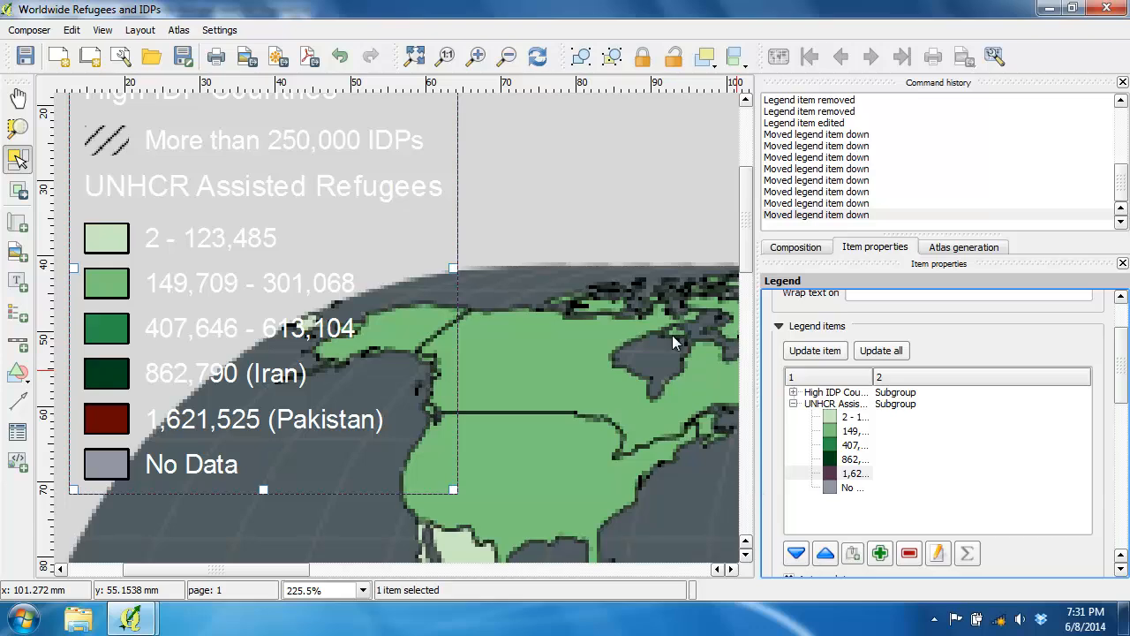
# Reposition the legend over the dark ocean area just west of South America on the full page layout.
pyautogui.click(415, 56)
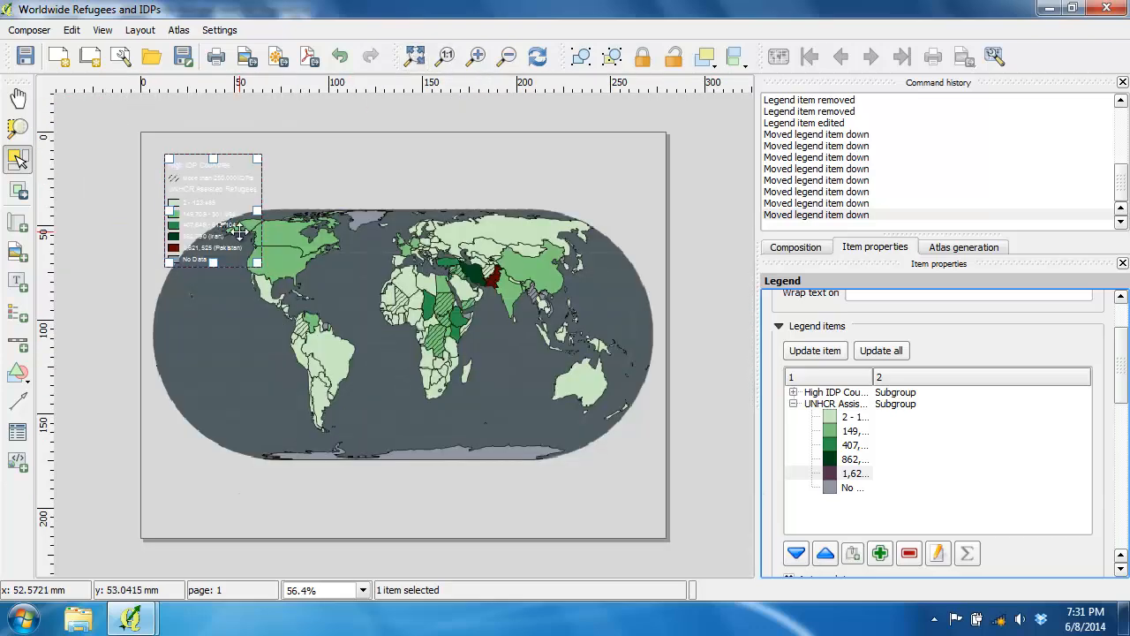
pyautogui.moveTo(220, 212); pyautogui.dragTo(240, 357)
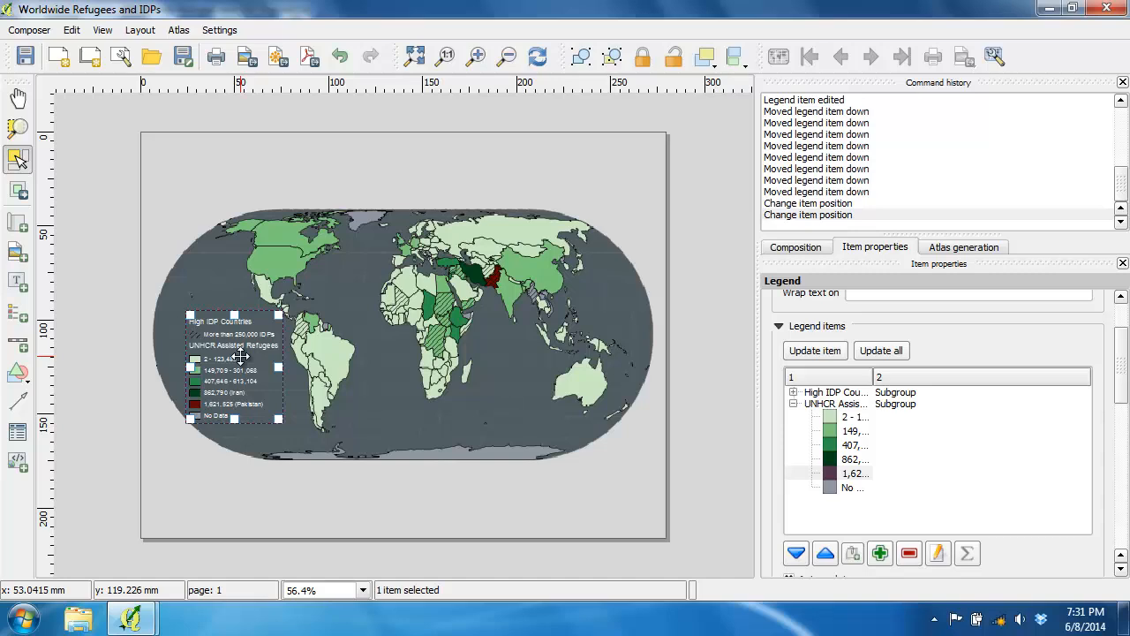
# Start exporting the layout as a PDF and choose the C: drive folder GST 104 > Lab 6 Data > Lab 6 as destination.
pyautogui.click(311, 57)
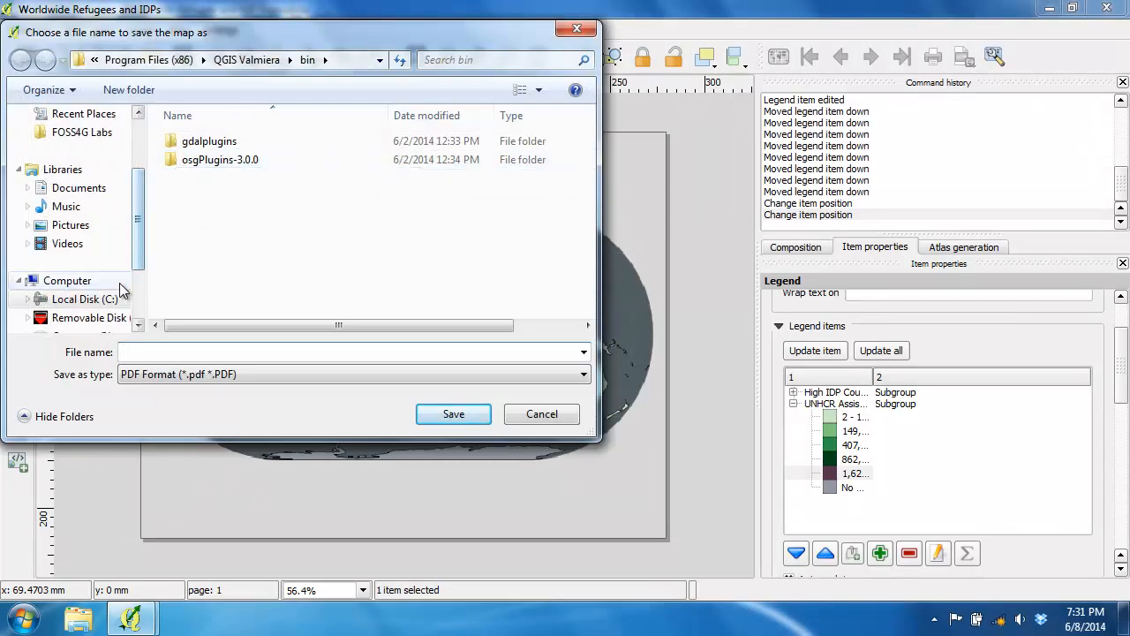
pyautogui.click(57, 298)
pyautogui.doubleClick(212, 156)
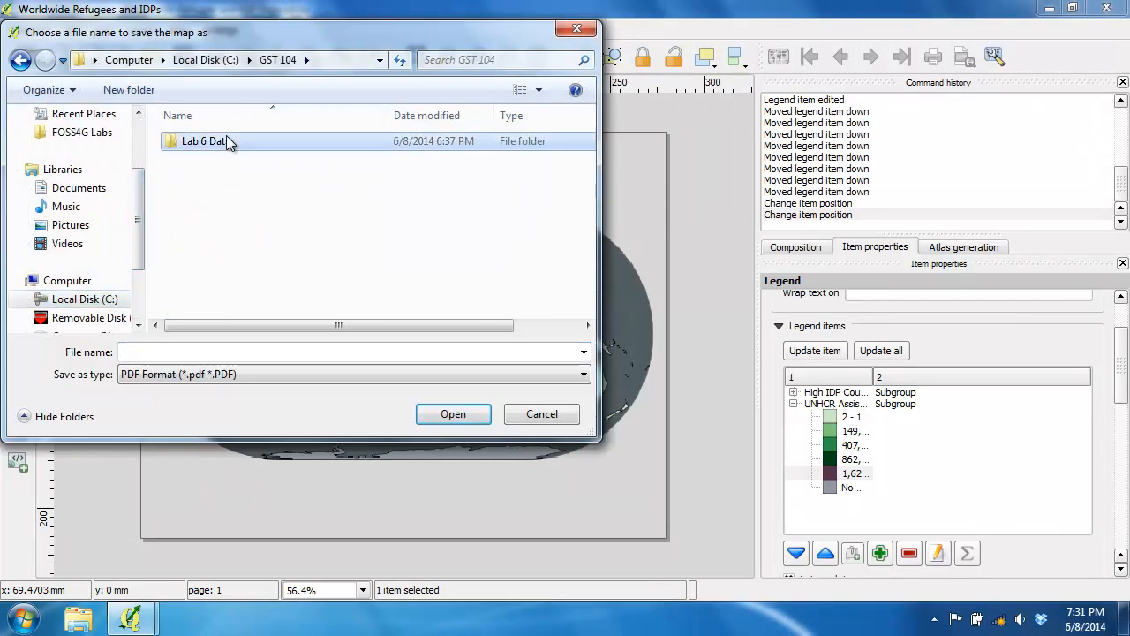
pyautogui.doubleClick(226, 140)
pyautogui.doubleClick(225, 142)
# Name the PDF export "Worldwide Refugee and IDP Population" and save it.
pyautogui.click(184, 353)
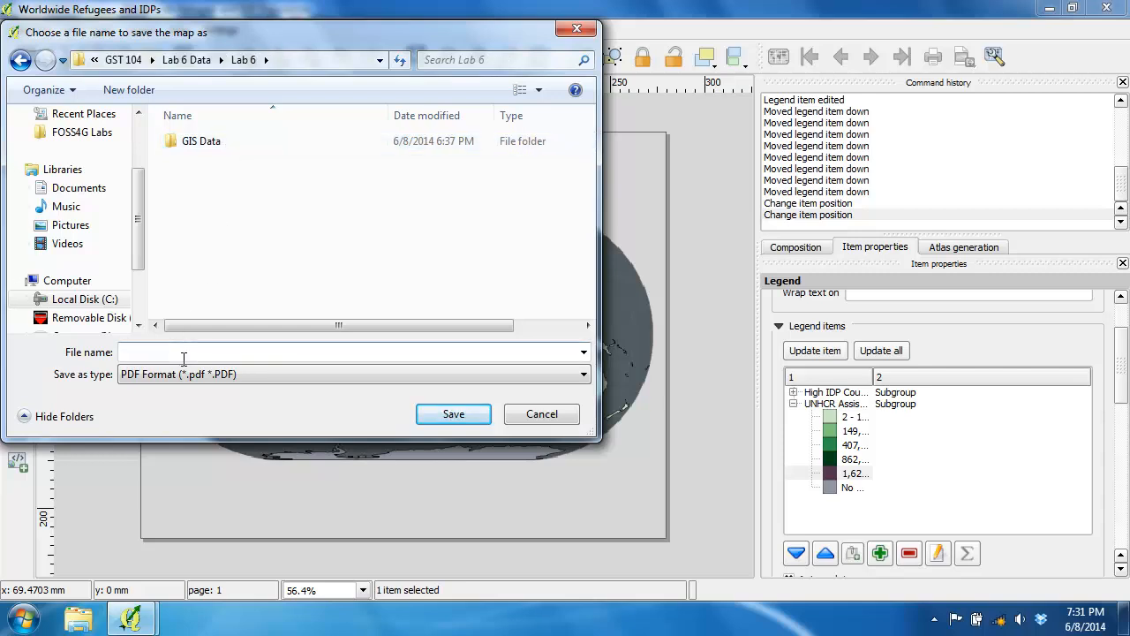
pyautogui.write('Worldwide ')
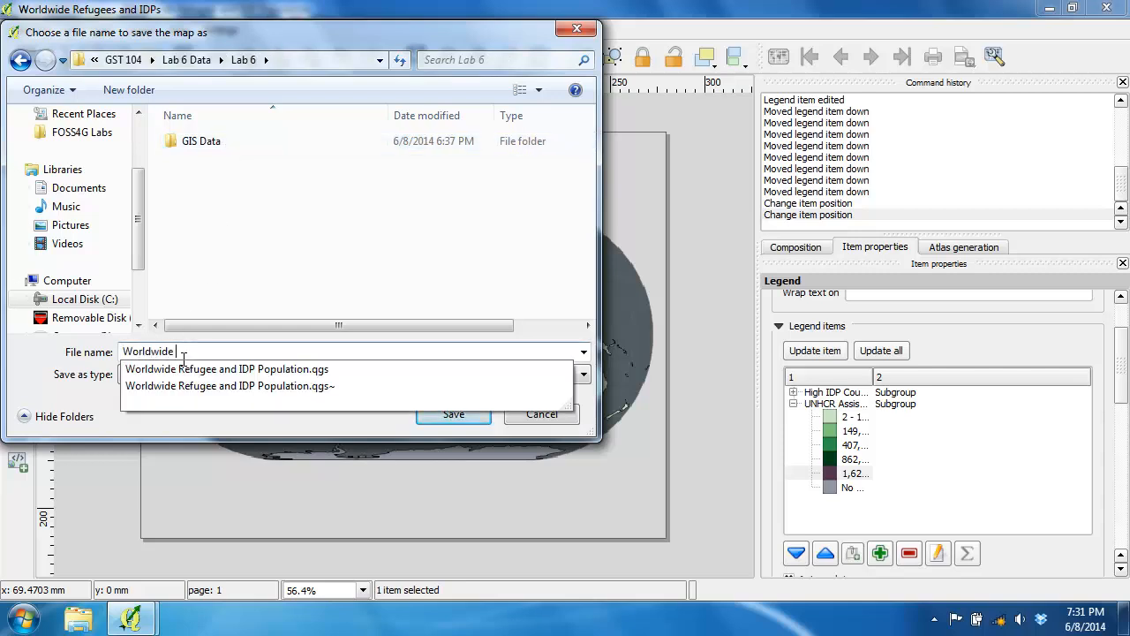
pyautogui.write('Refugee and IDP popula')
pyautogui.press('BackSpace')
pyautogui.press('BackSpace')
pyautogui.press('BackSpace')
pyautogui.press('BackSpace')
pyautogui.press('BackSpace')
pyautogui.write('Population')
pyautogui.press('Return')
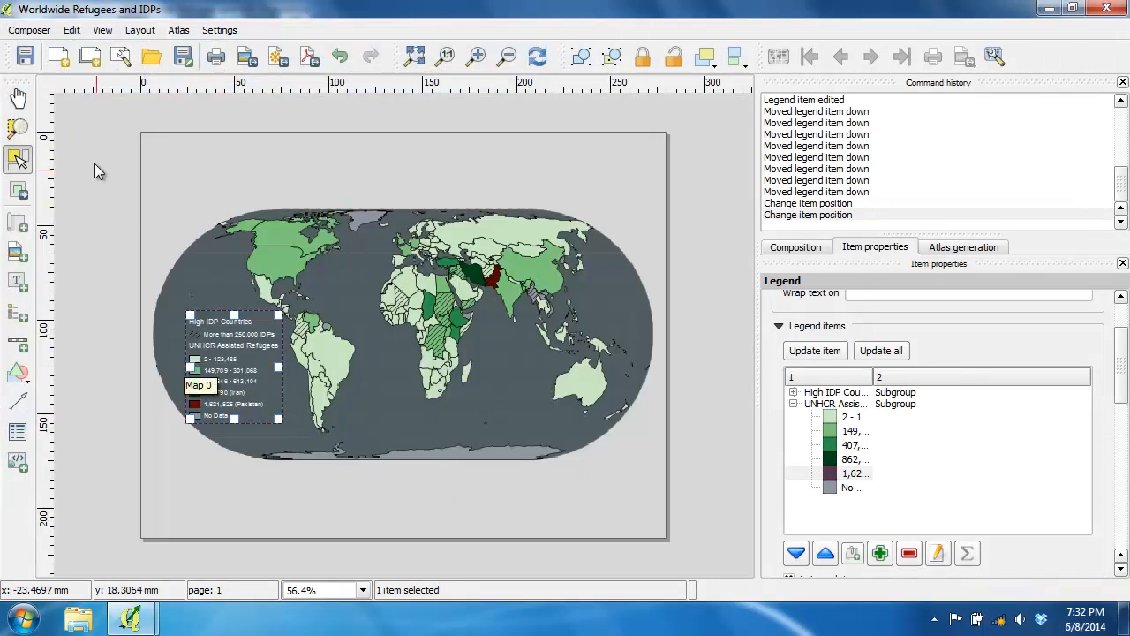